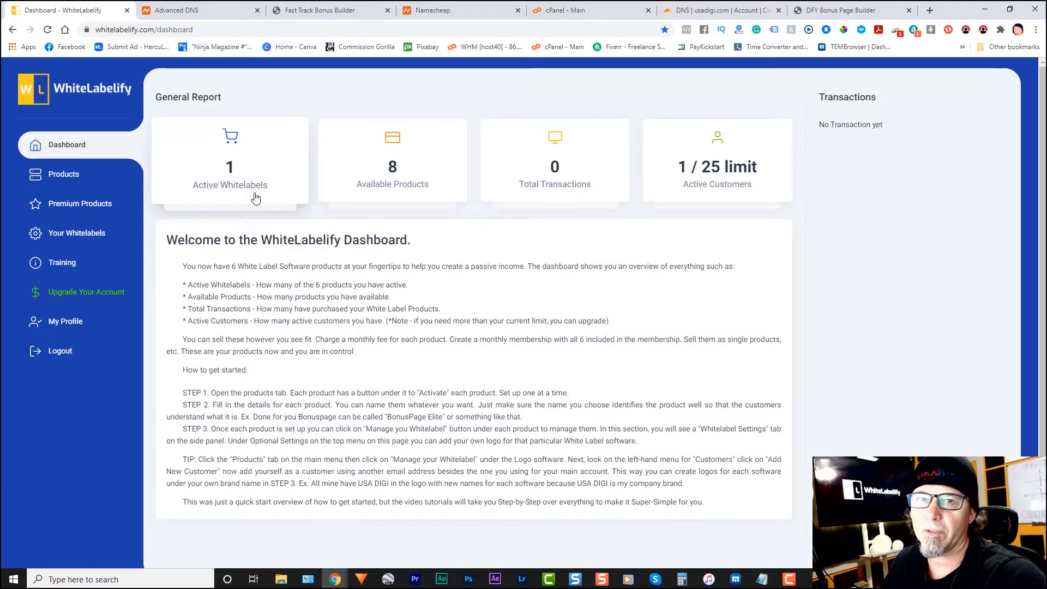
- Open the private domain settings of the active DFY bonus page whitelabel
left_click(58, 176)
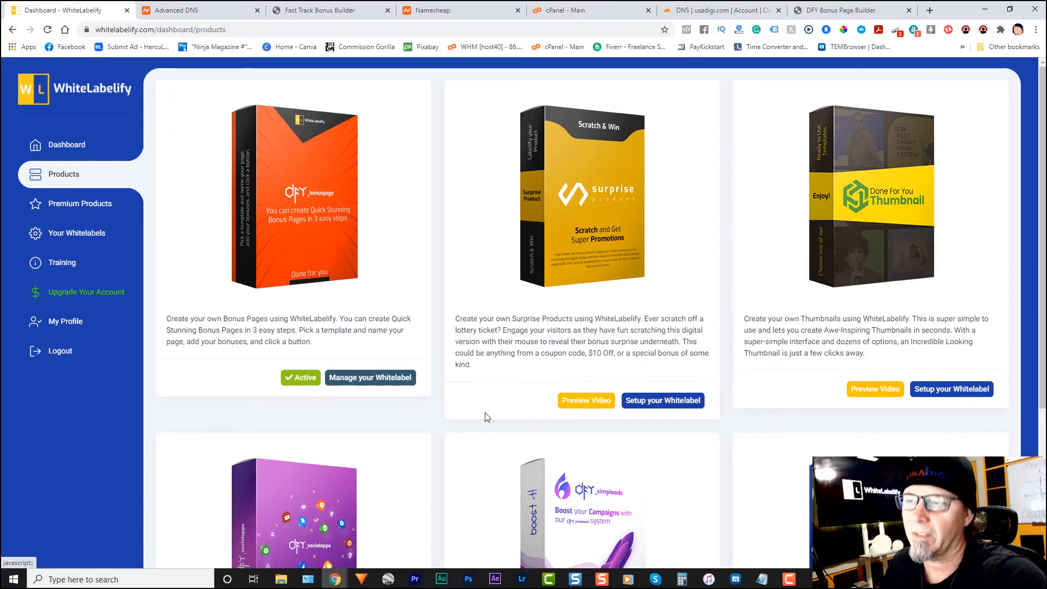
left_click(374, 380)
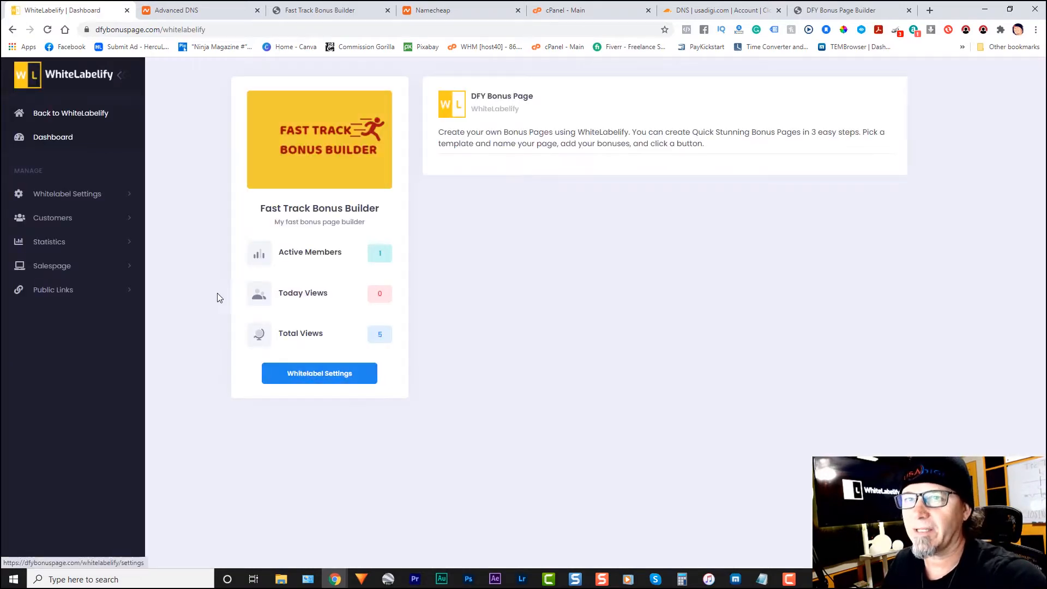
left_click(70, 197)
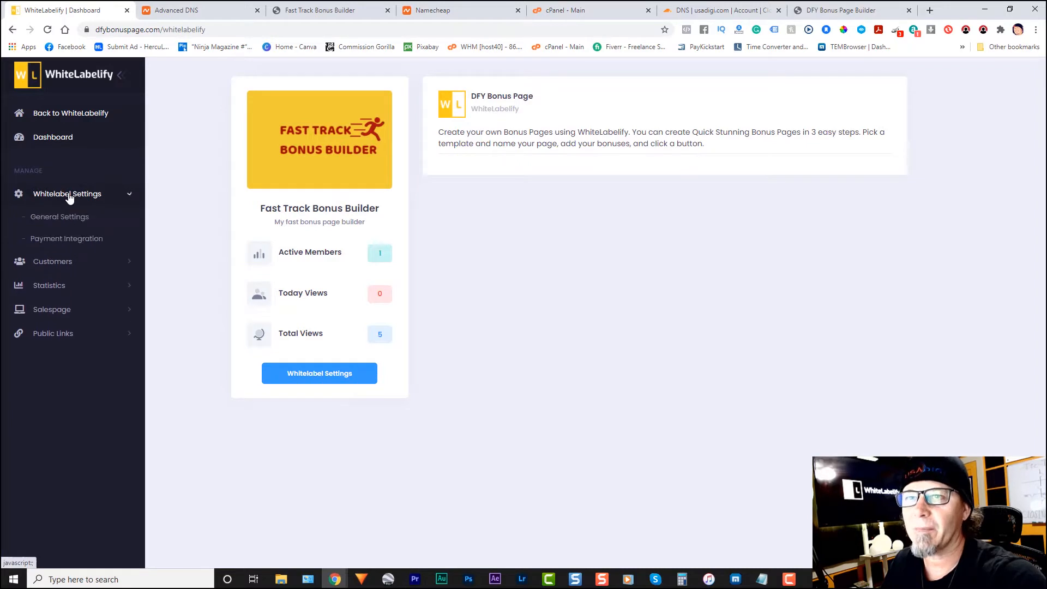
left_click(67, 217)
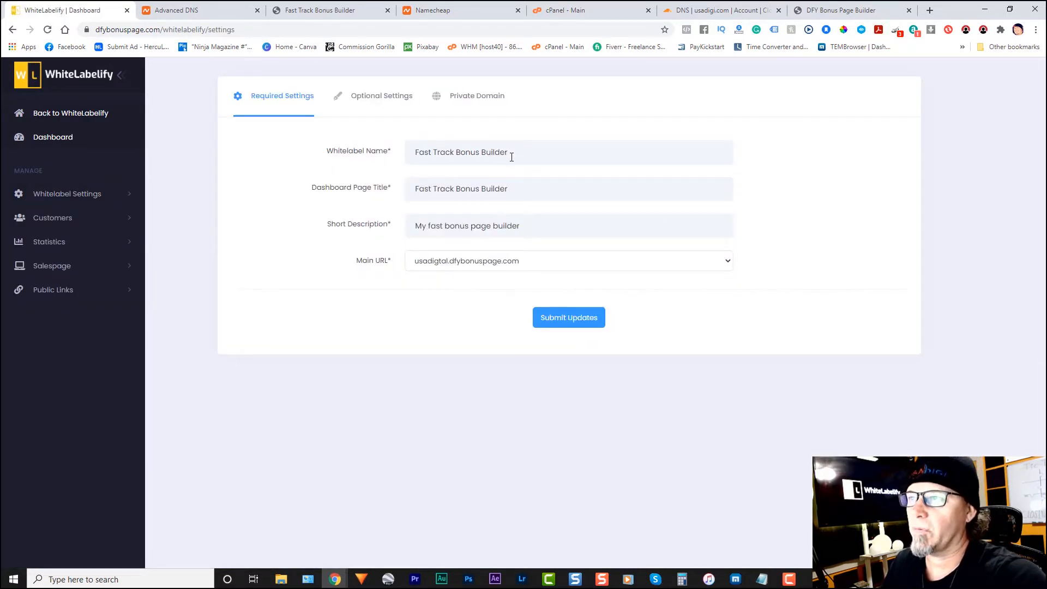
left_click(479, 102)
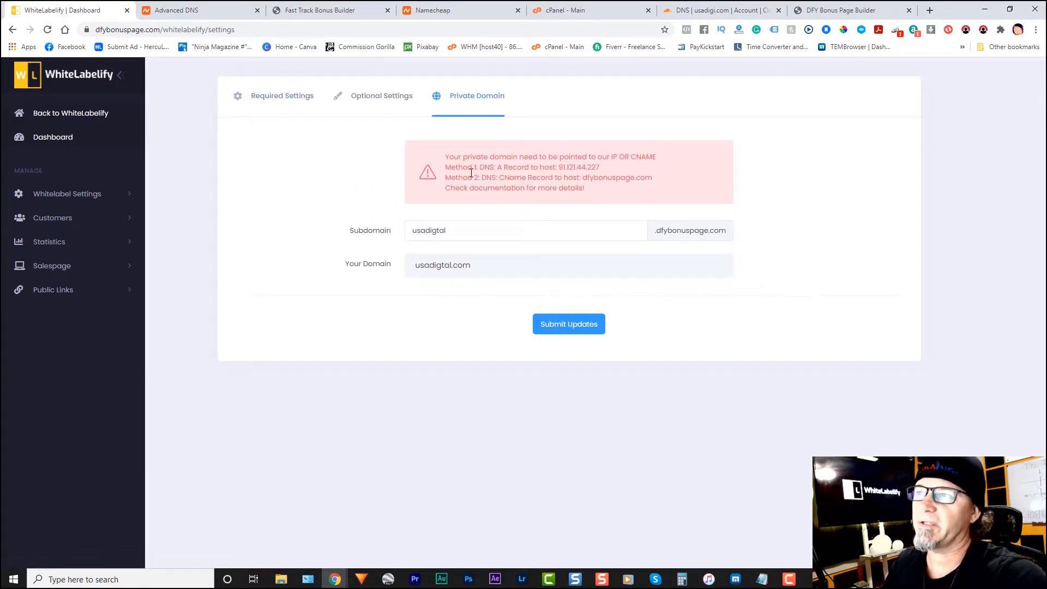
- Copy the A record host IP 91.121.44.227 from the private domain instructions
left_click_drag(445, 167, 610, 174)
left_click(446, 178)
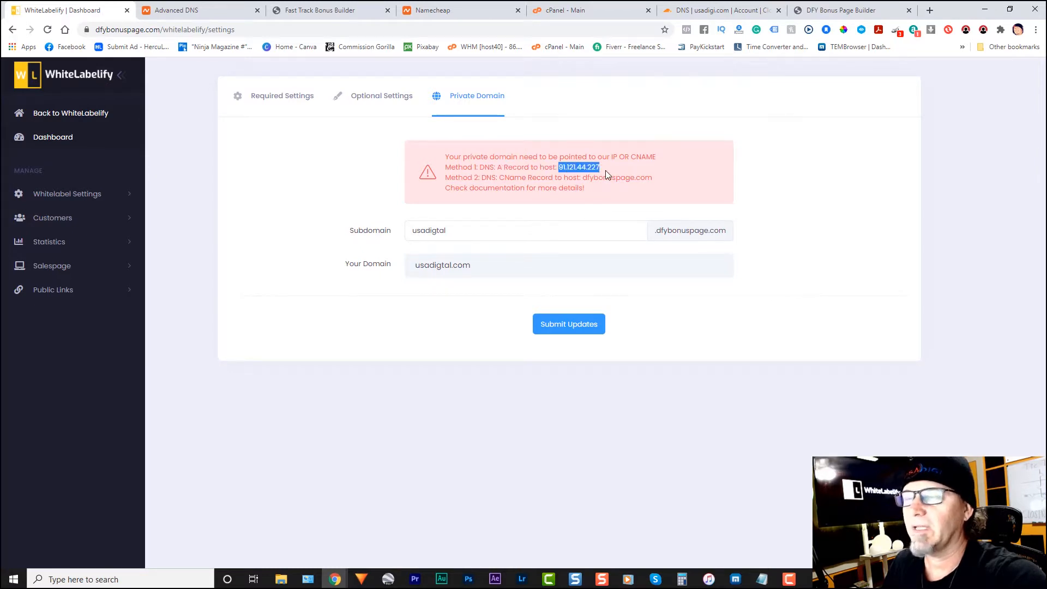
left_click_drag(480, 167, 595, 177)
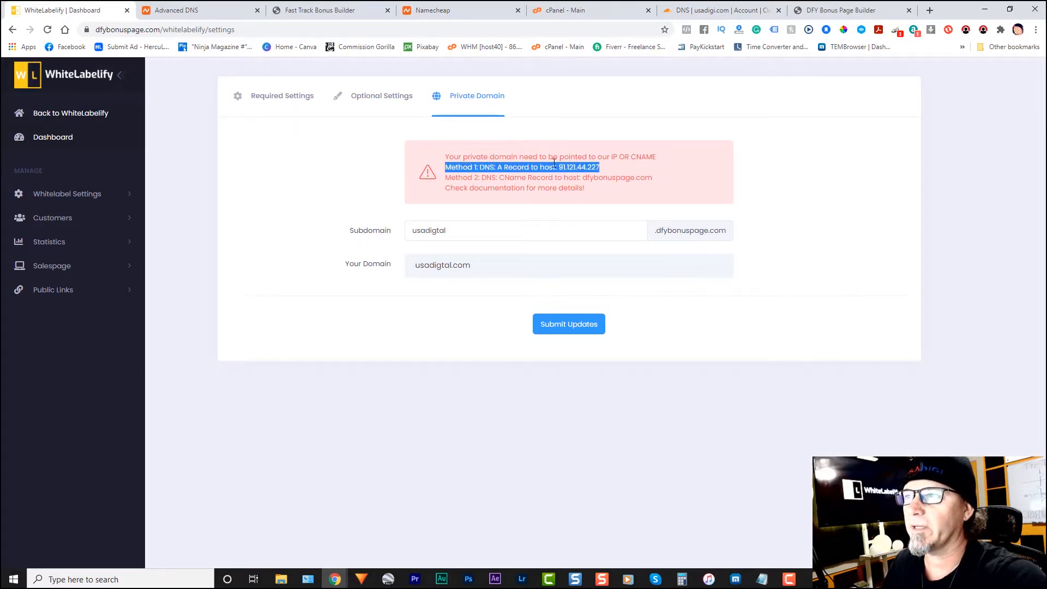
left_click(560, 167)
left_click_drag(558, 167, 605, 171)
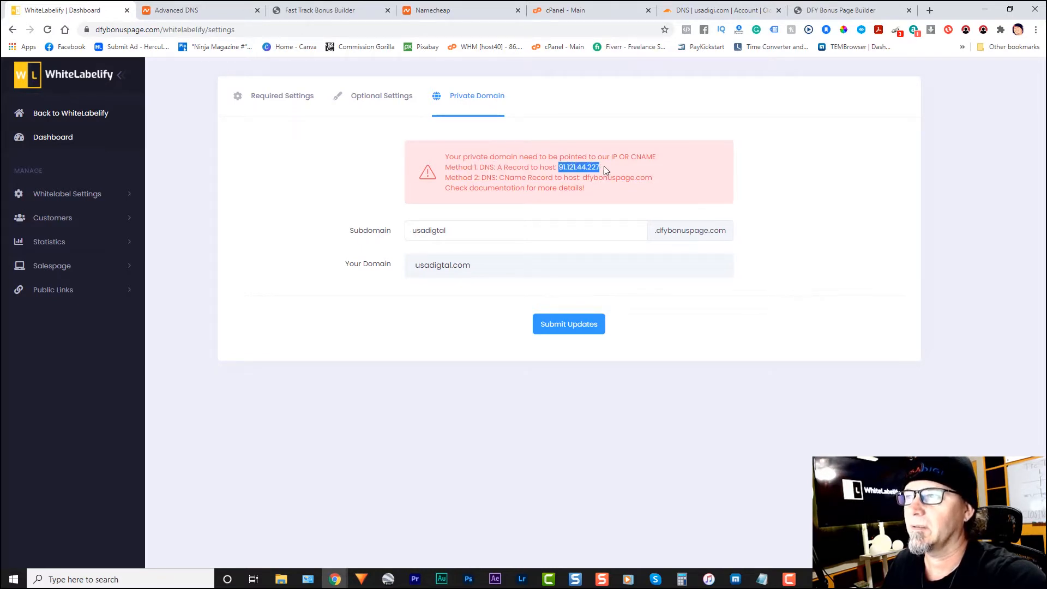
right_click(591, 166)
left_click(606, 173)
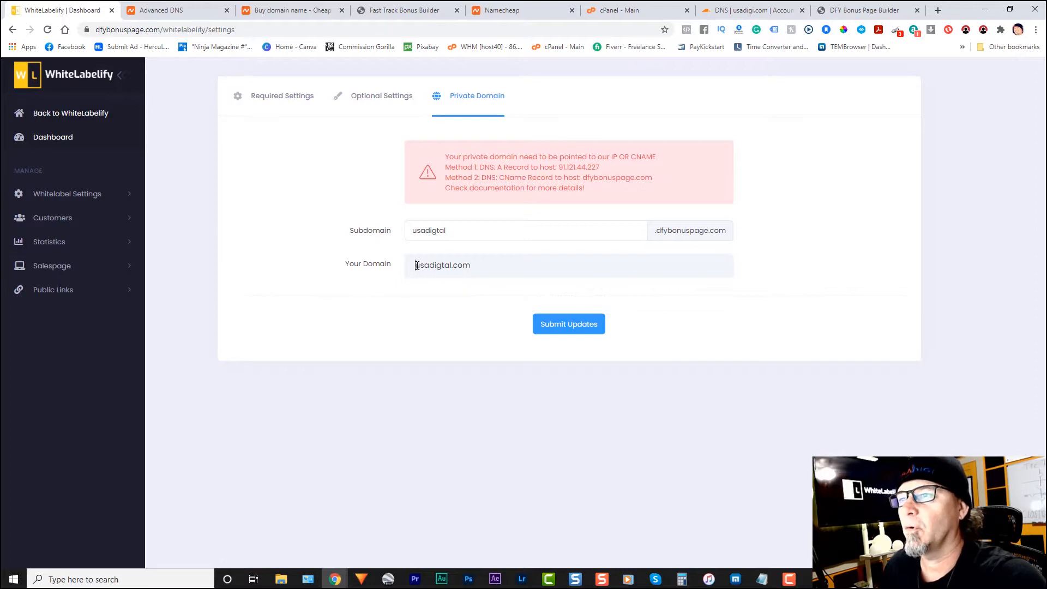
- Check the whitelabel's private domain name and search Namecheap's domain registration for usadigtal.com
left_click_drag(416, 266, 477, 267)
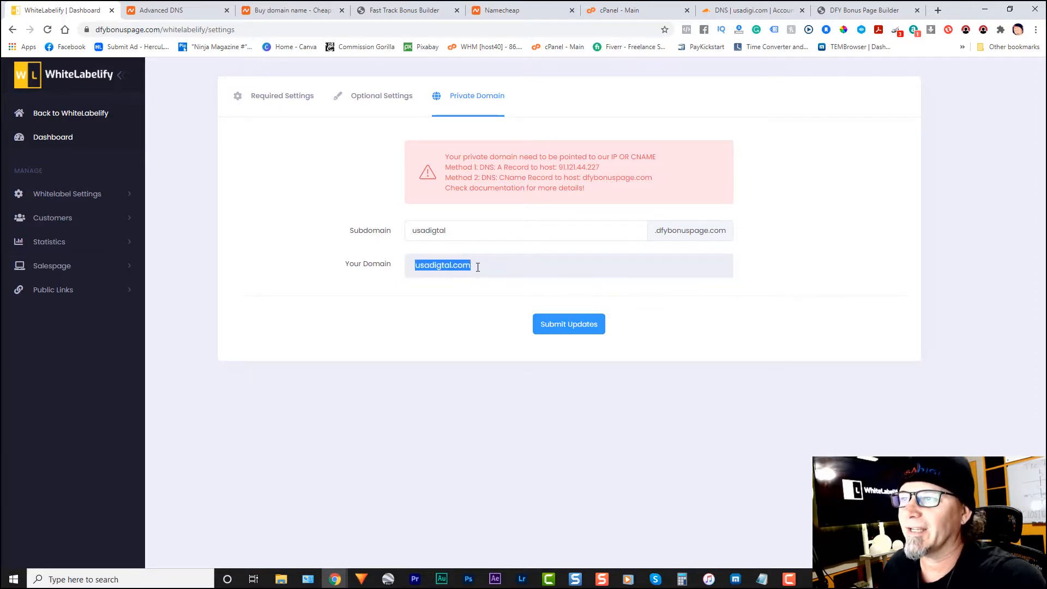
left_click(474, 266)
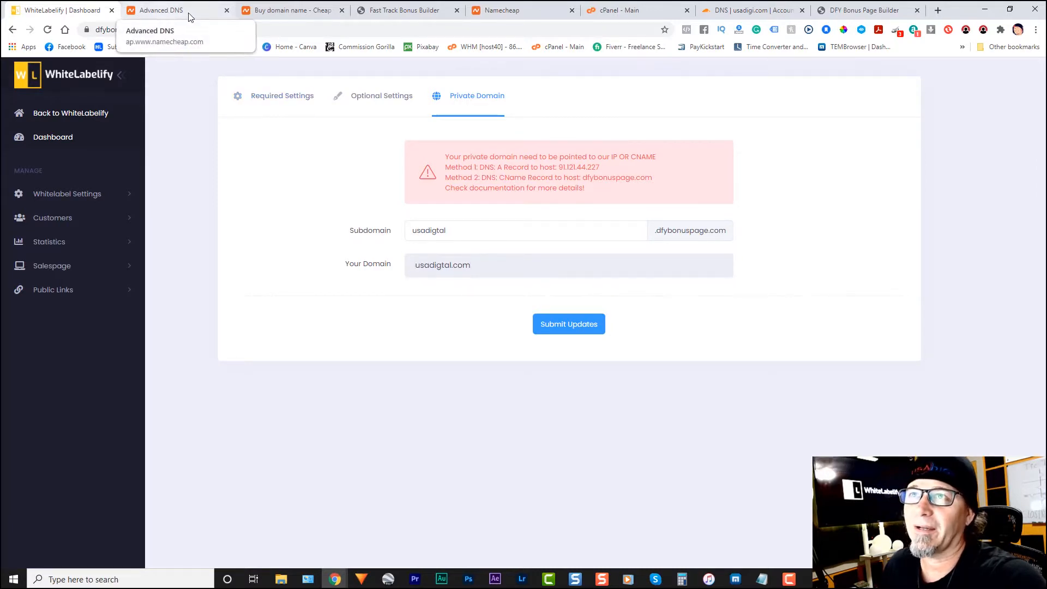
left_click(286, 10)
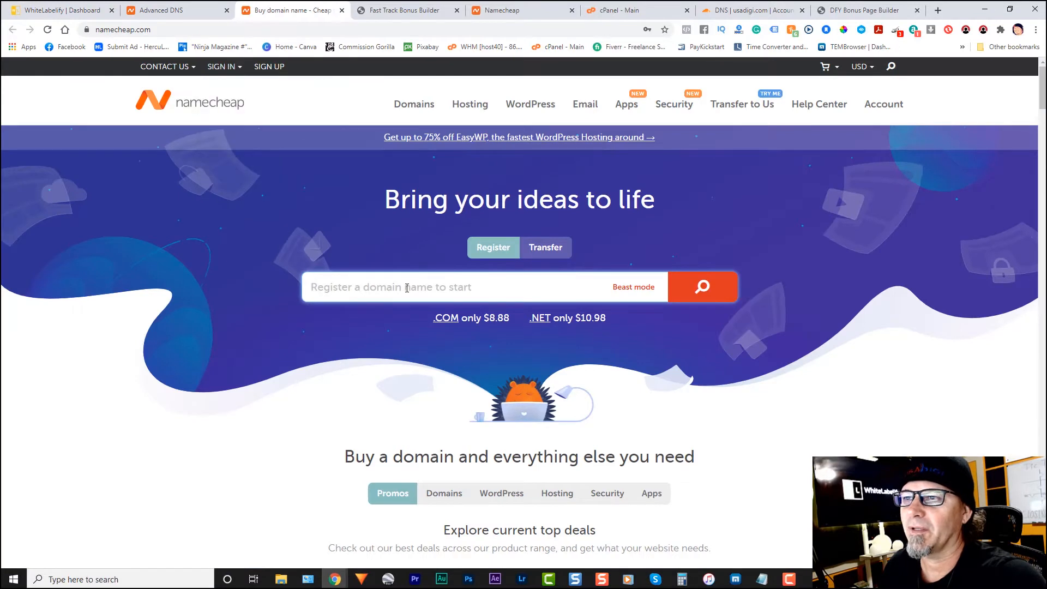
type("u")
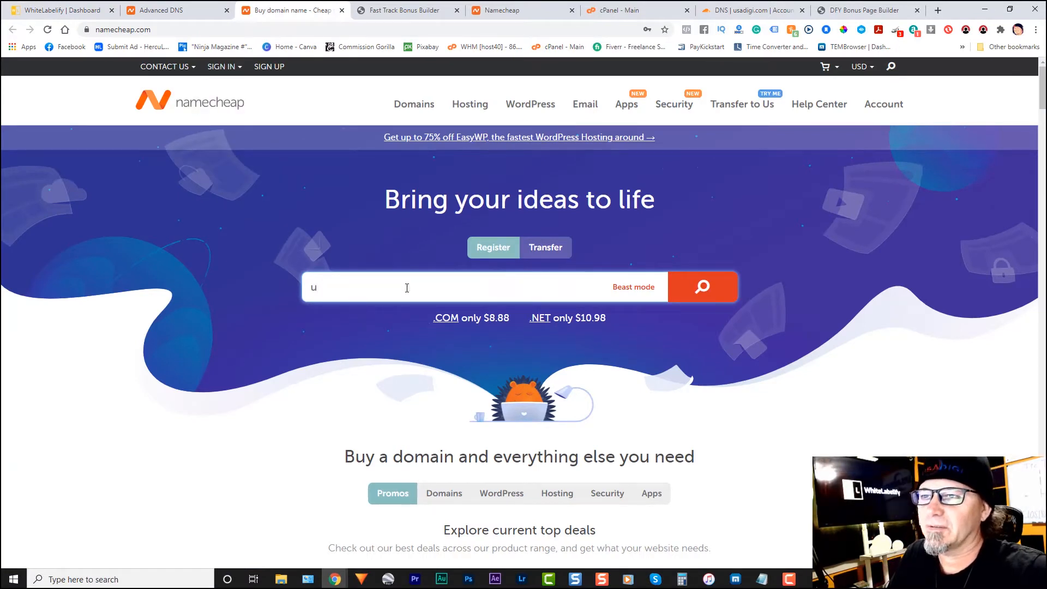
key("BackSpace")
type("usa")
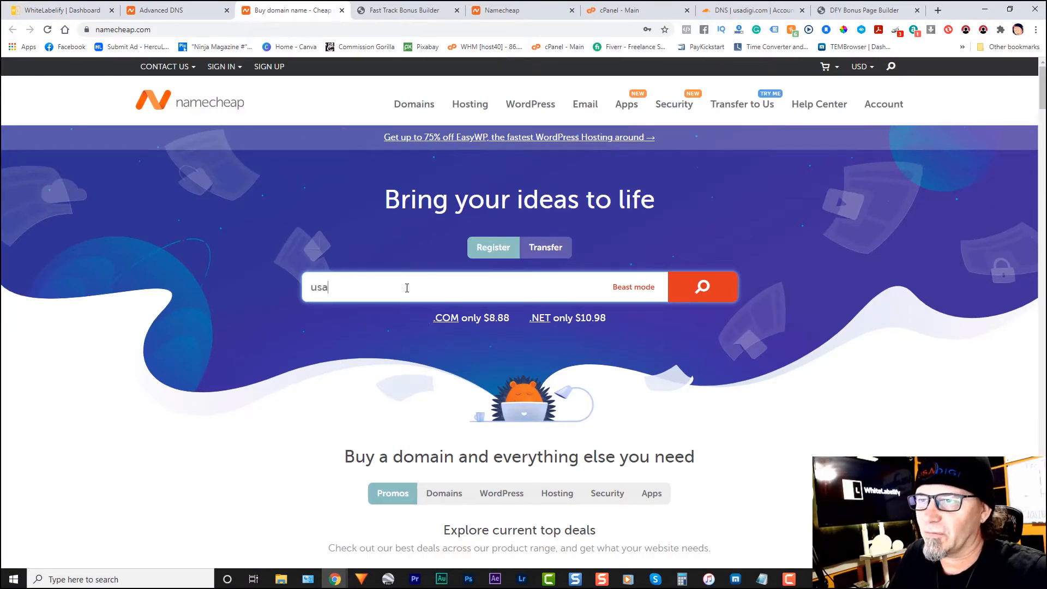
type("digtal")
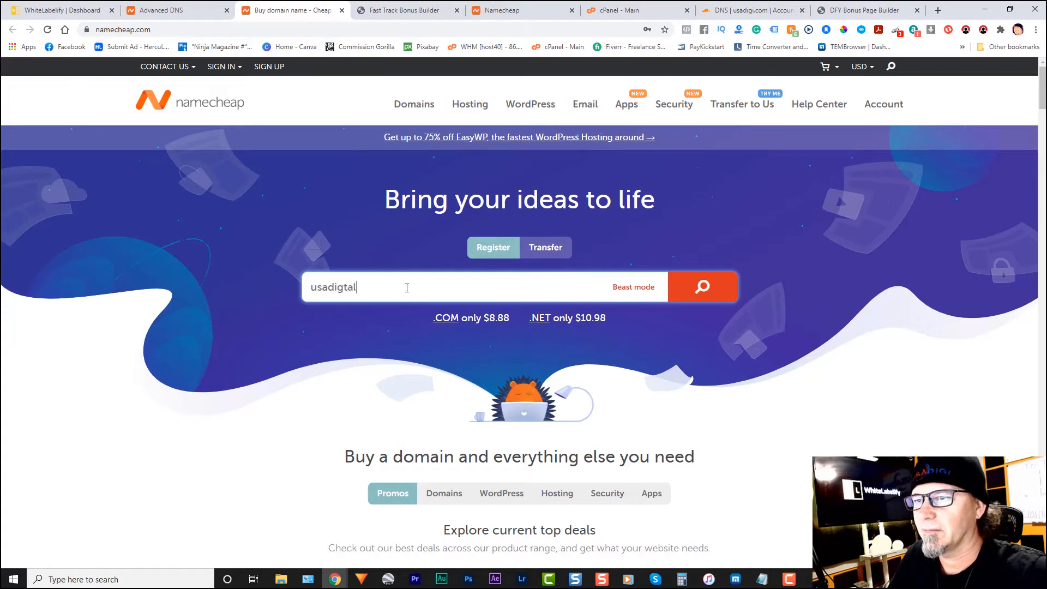
type(".com")
key("Return")
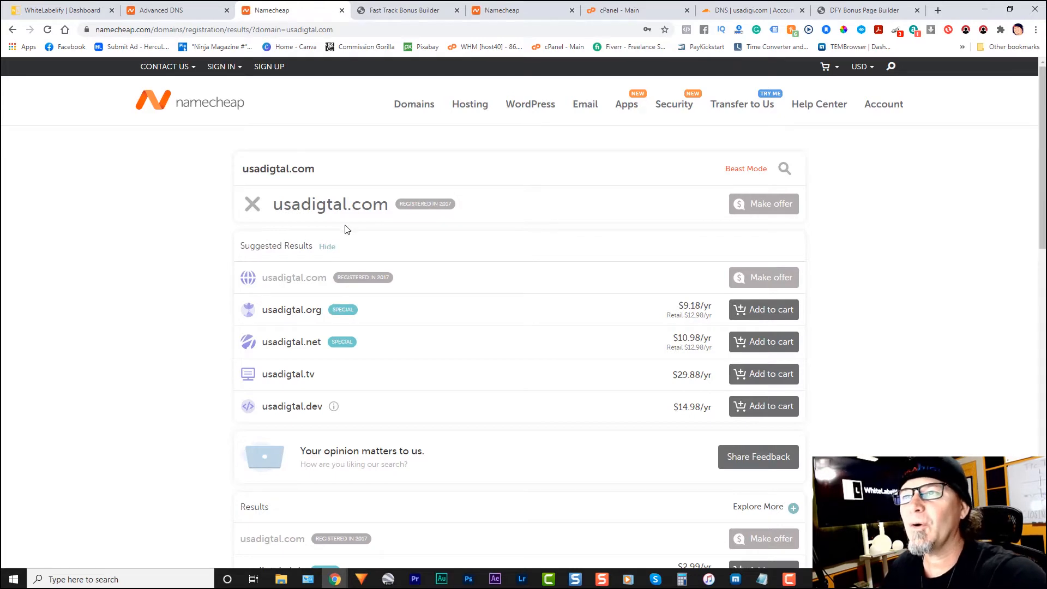
- Correct the spelling in the domain search and look up the availability of usadigital.com
left_click(276, 169)
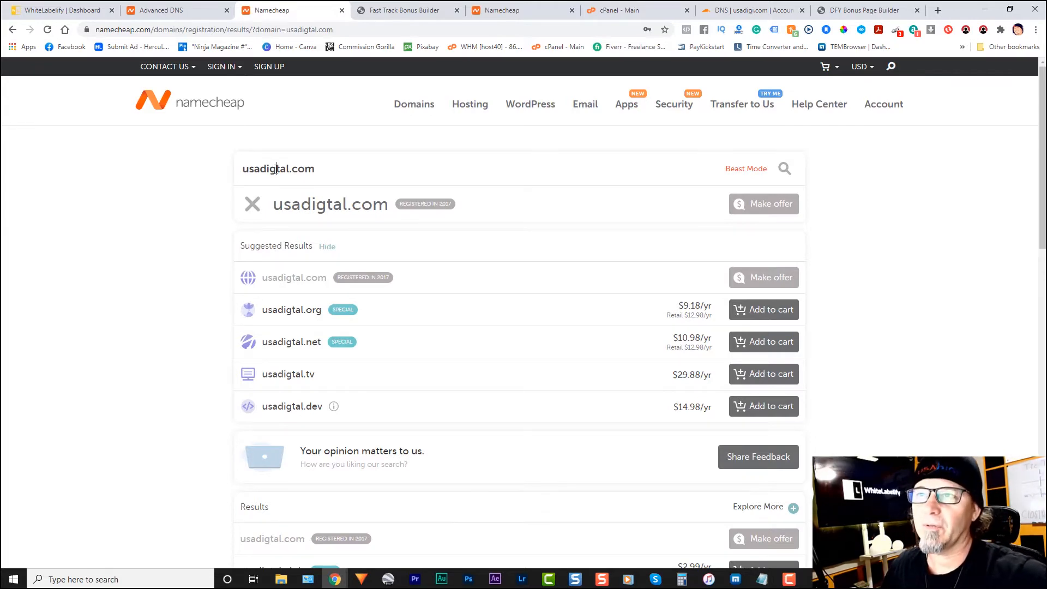
type("i")
key("Return")
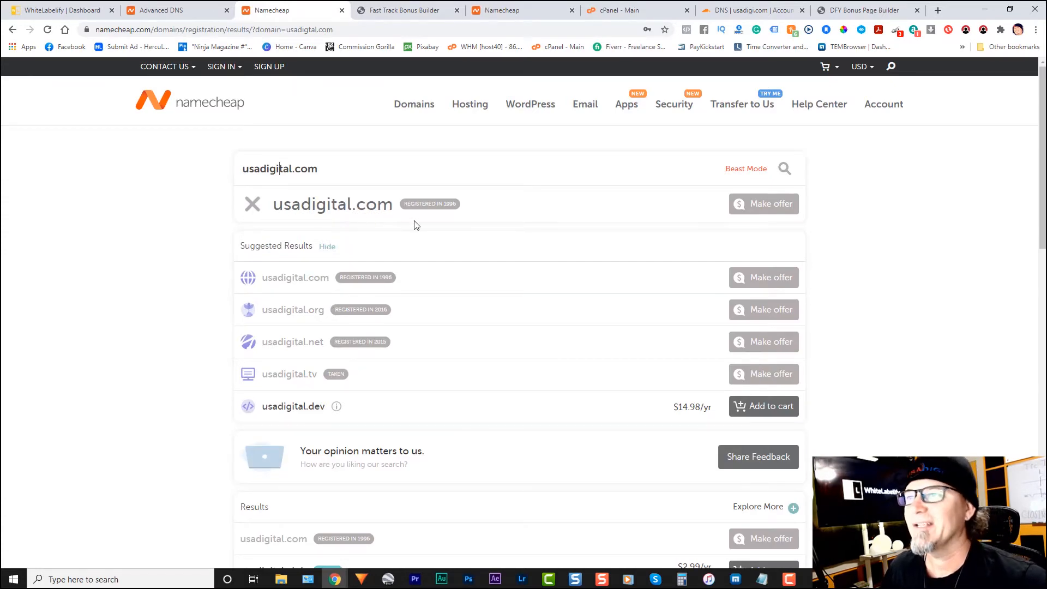
mouse_move(439, 209)
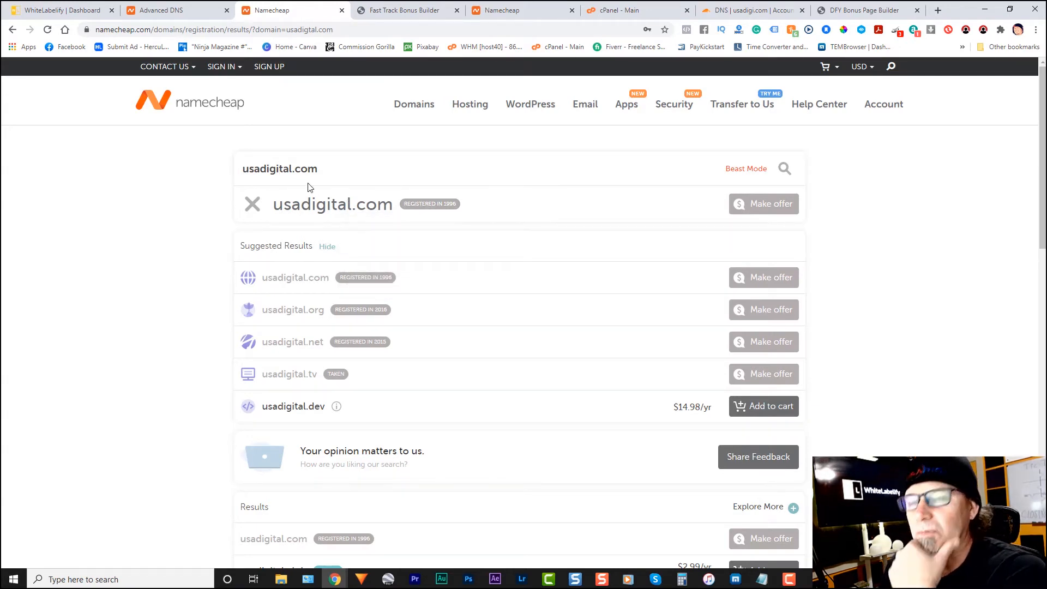
- Return the domain search to usadigtal.com and view that domain's existing DNS records in the Namecheap account
key("BackSpace")
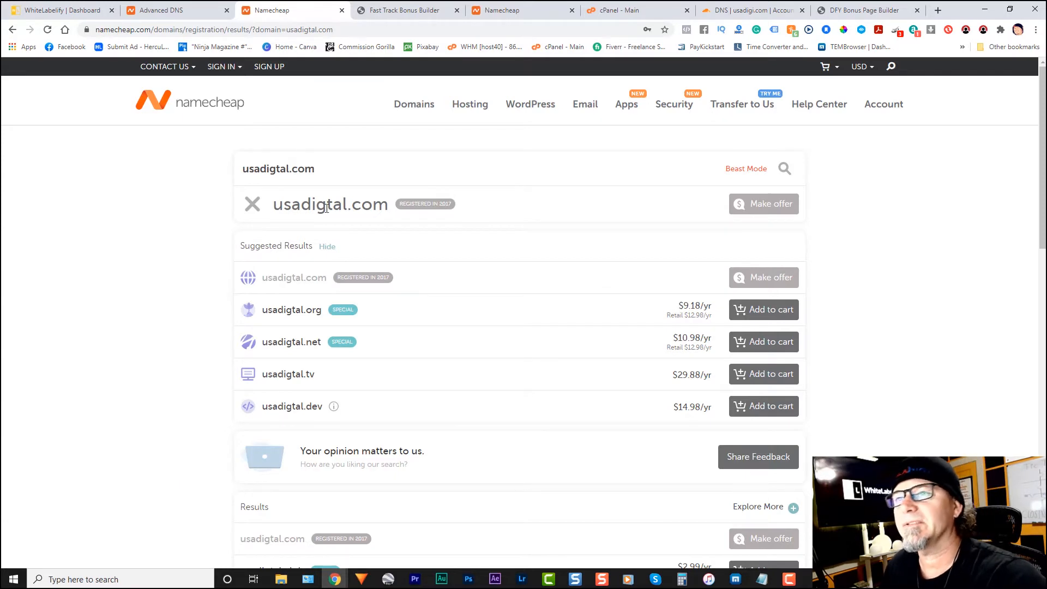
key("ctrl+shift+Tab")
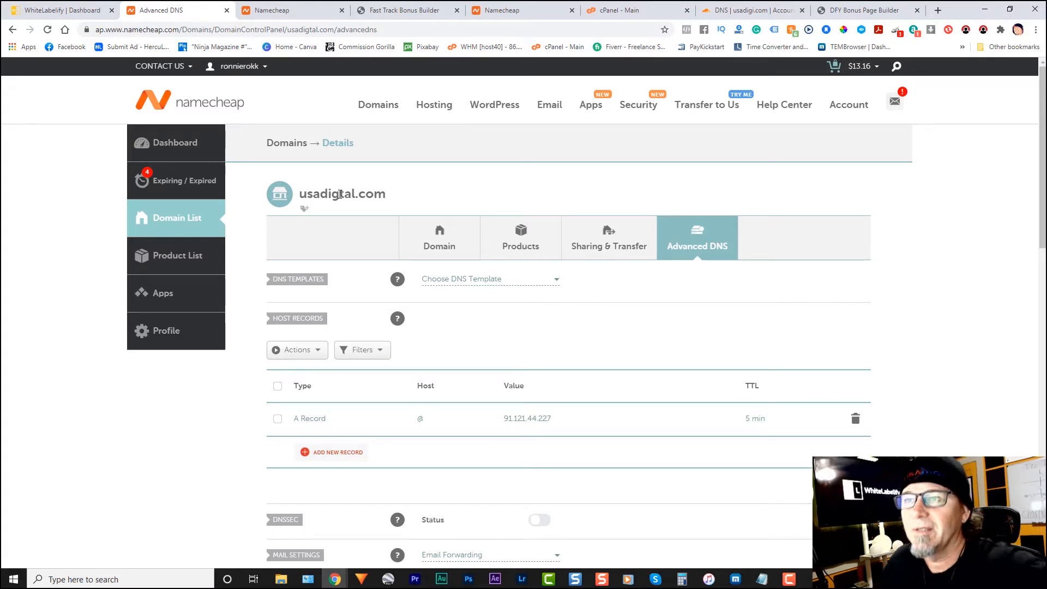
left_click(75, 17)
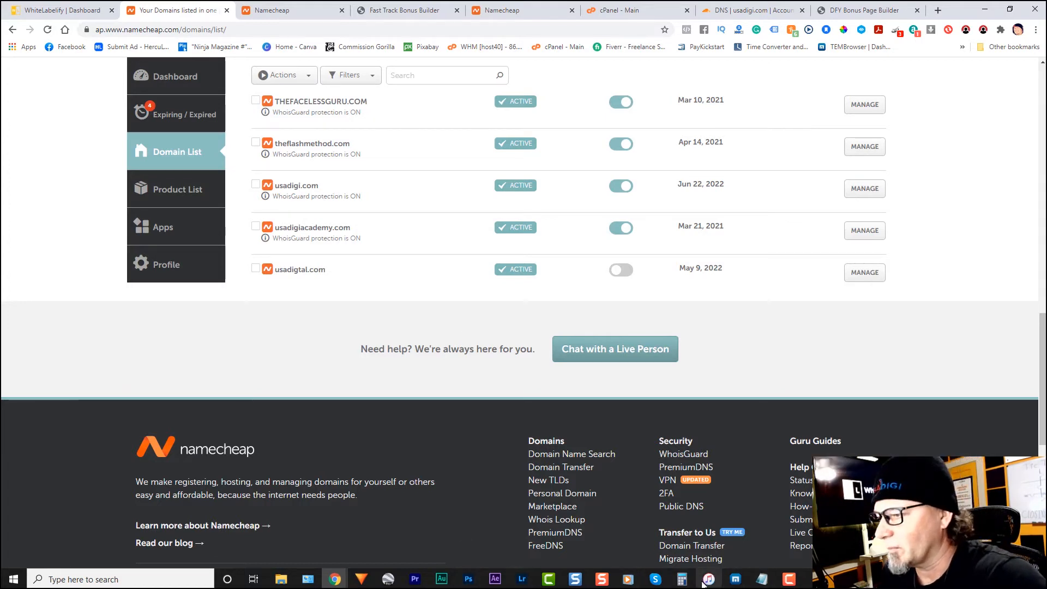
- Calculate 10 × 6 in the Windows Calculator, then close it
left_click(682, 580)
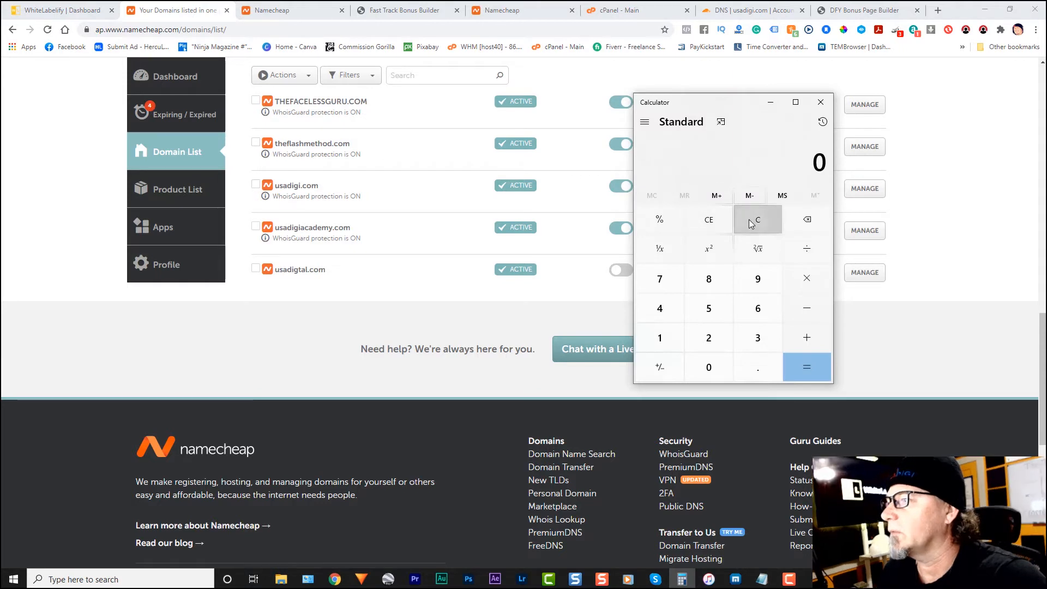
left_click(658, 342)
left_click(708, 374)
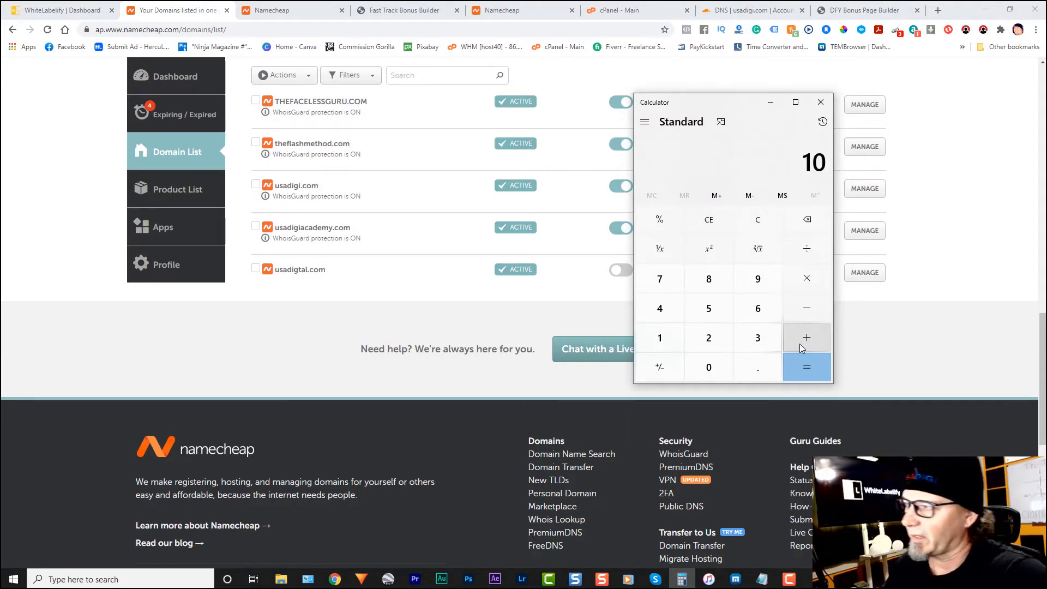
left_click(804, 273)
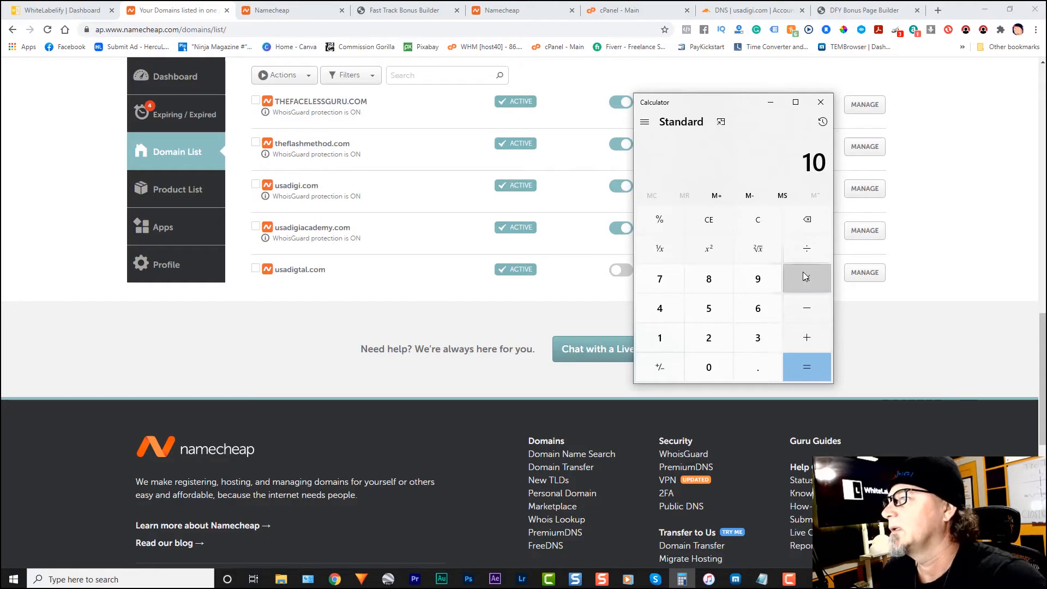
left_click(750, 307)
left_click(807, 366)
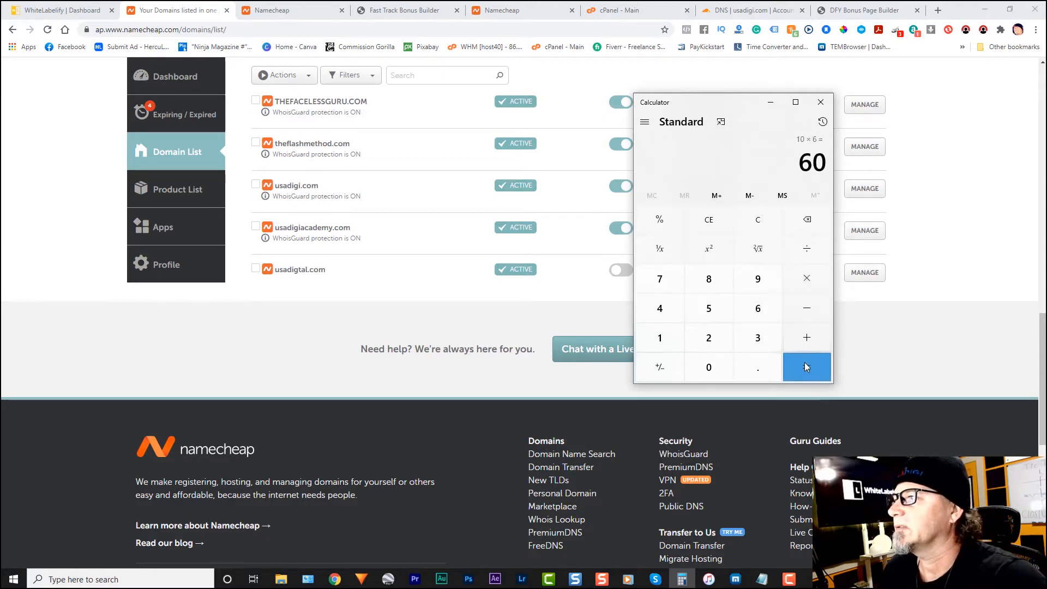
left_click(820, 103)
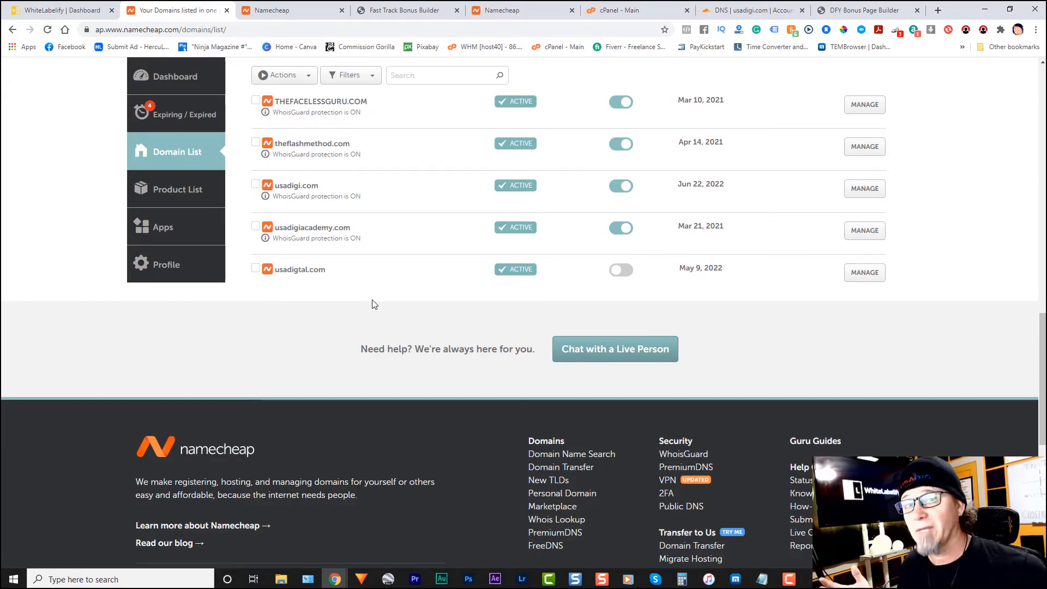
- Open the Advanced DNS host records of usadigtal.com from the Namecheap domain list
scroll(212, 155, "down", 1)
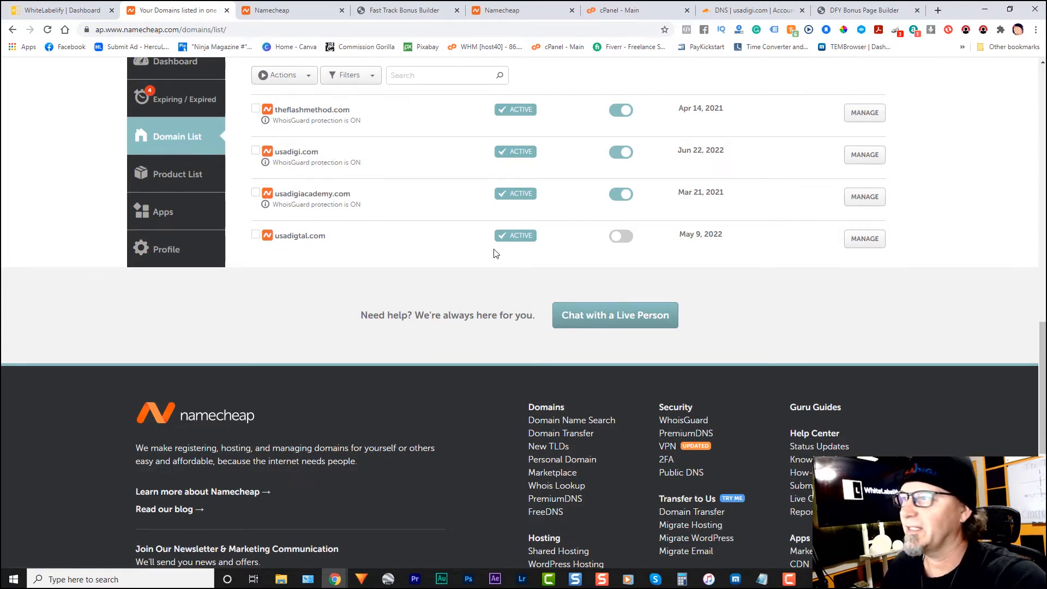
left_click(866, 247)
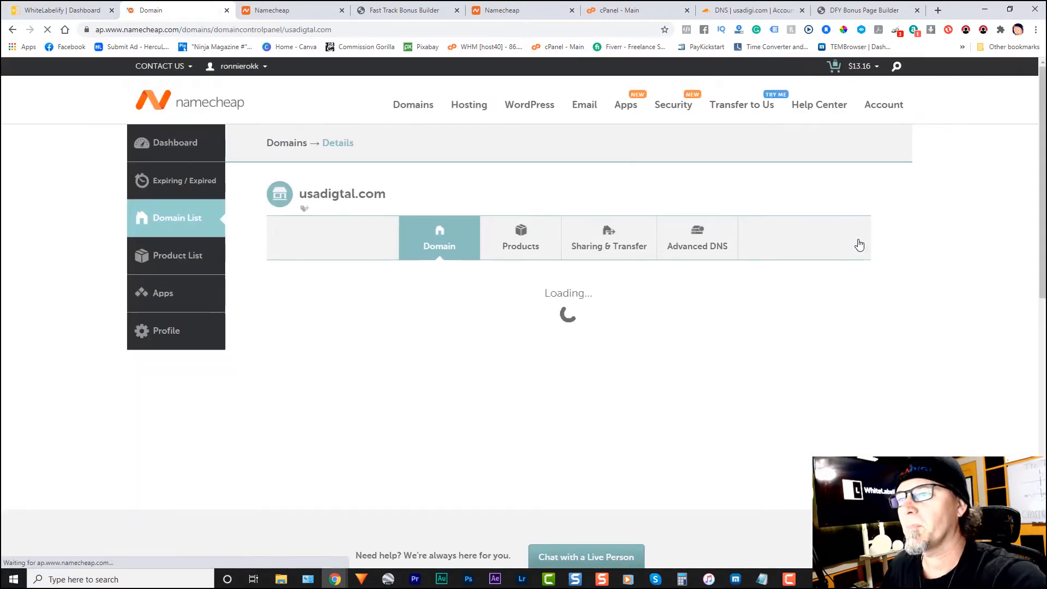
left_click(698, 240)
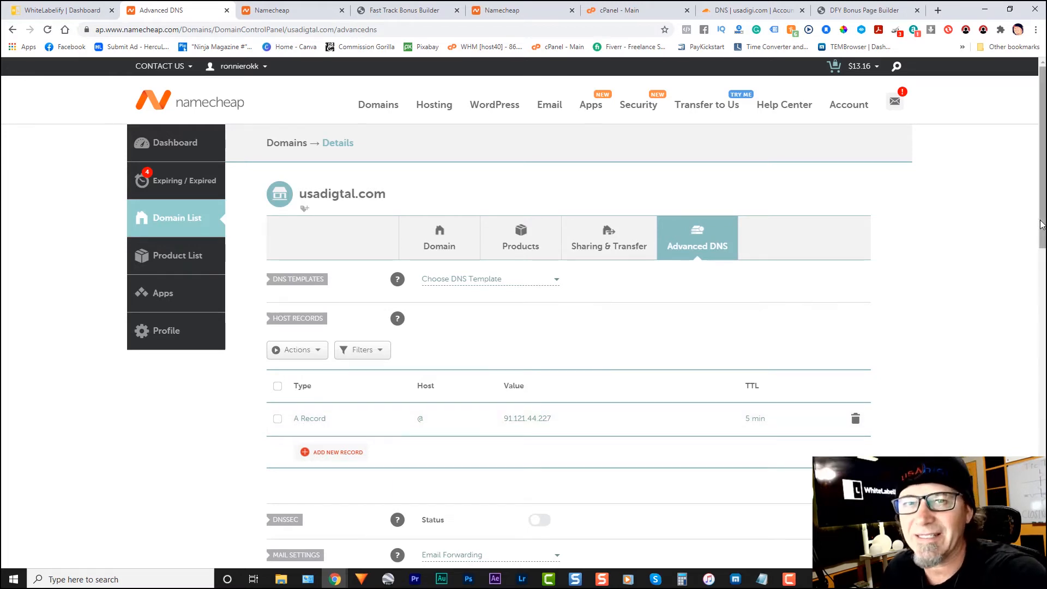
scroll(1042, 225, "down", 1)
left_click_drag(1042, 244, 1043, 253)
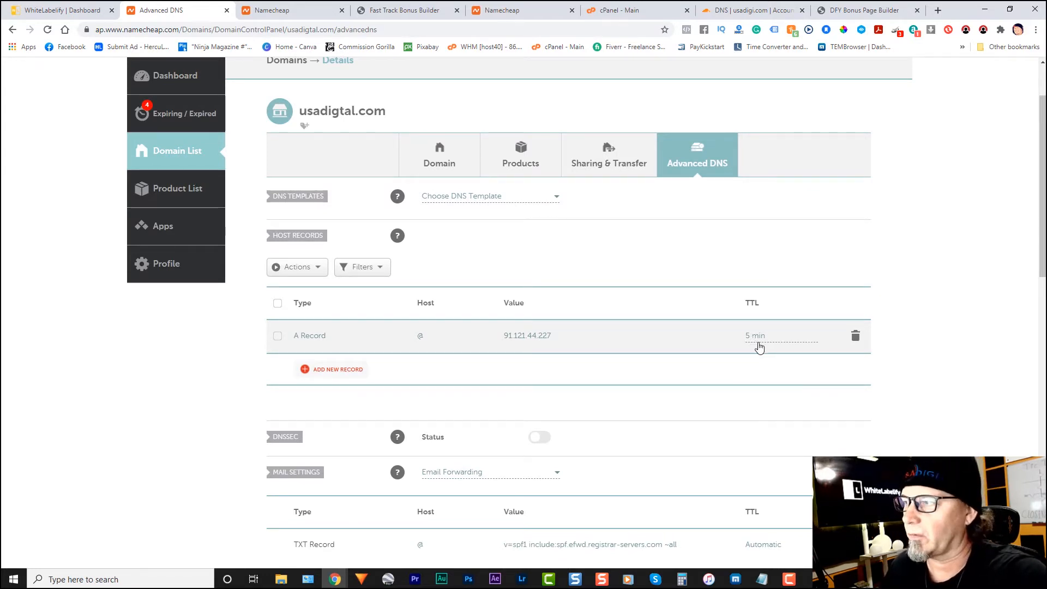
- Draft a new A record with host @ and the copied IP 91.121.44.227, then discard the draft
left_click(336, 370)
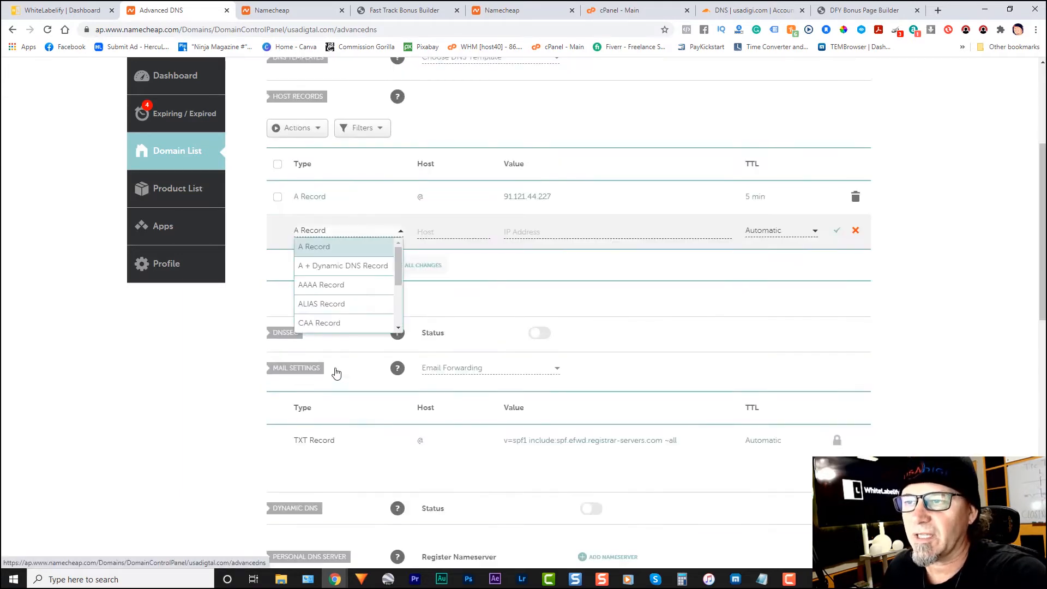
left_click(318, 251)
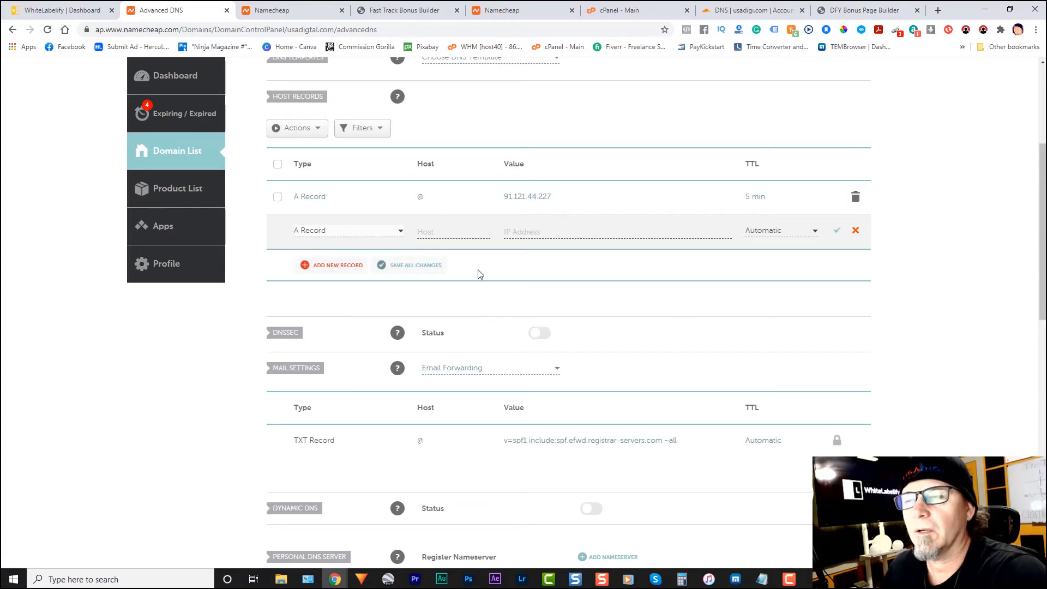
left_click(427, 233)
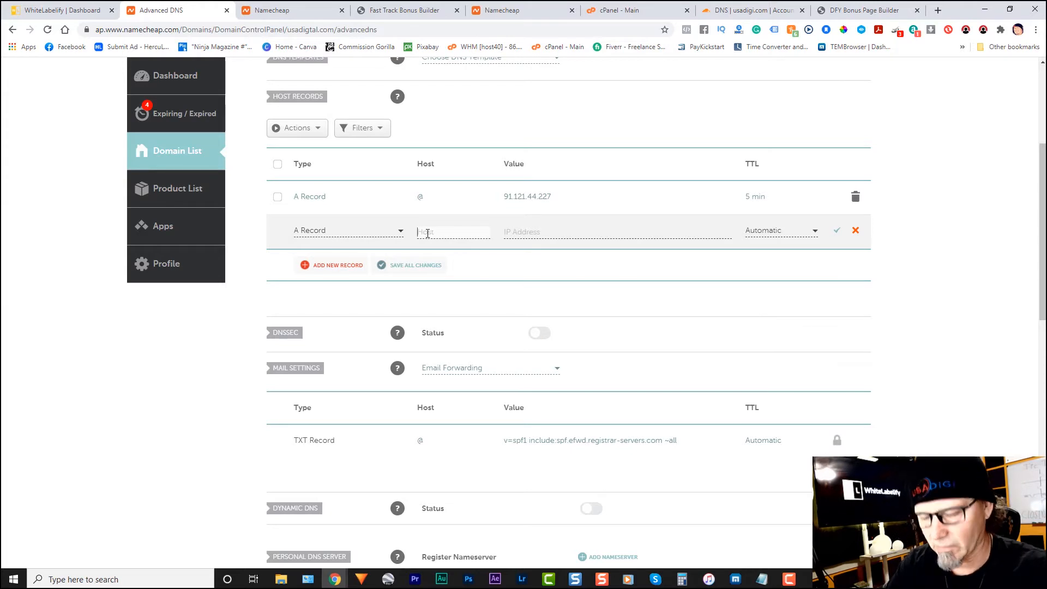
type("@")
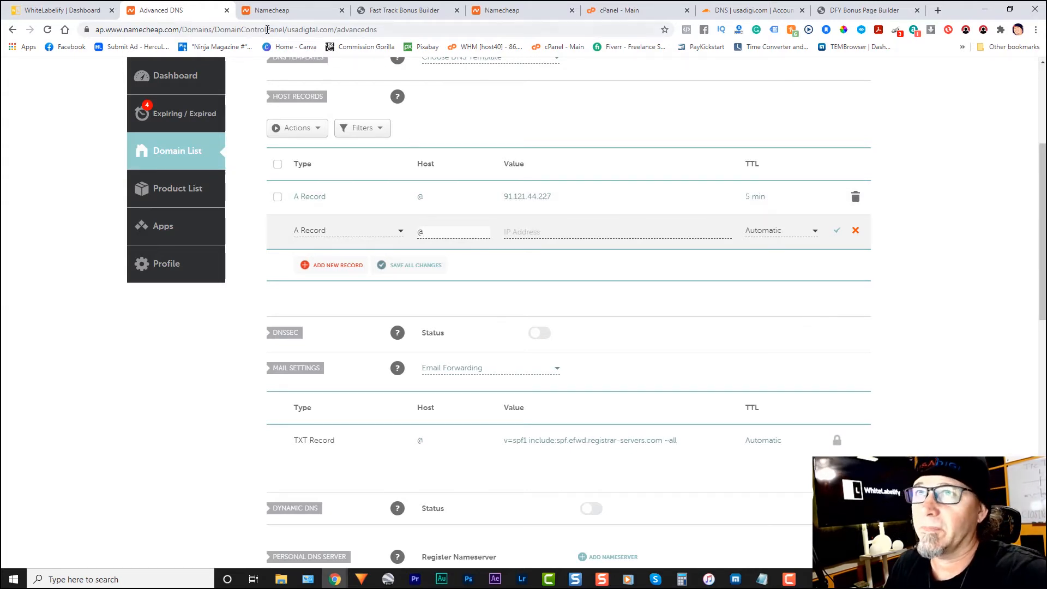
key("ctrl+shift+Tab")
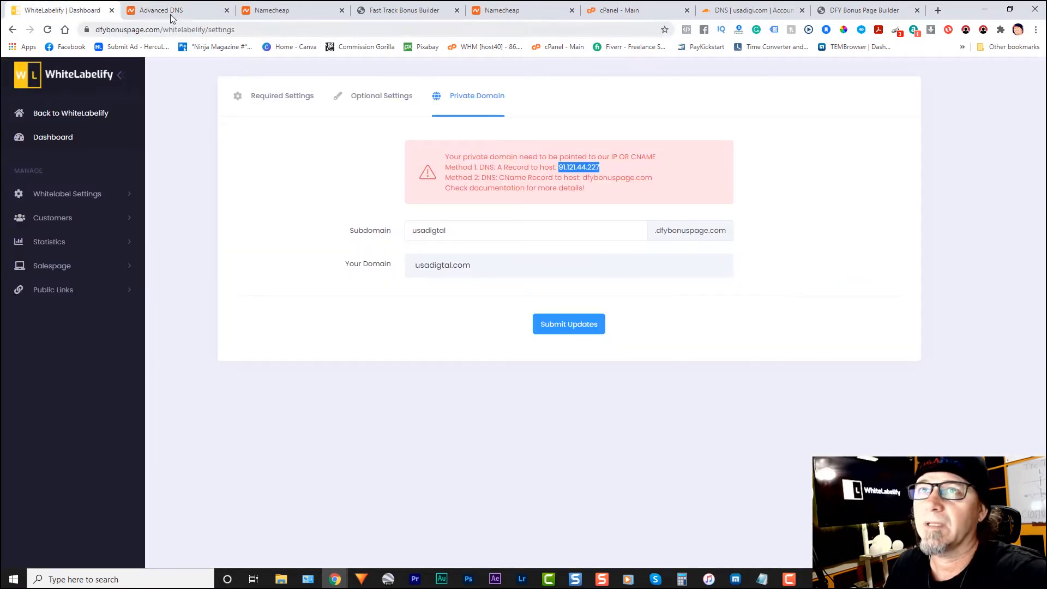
left_click(193, 15)
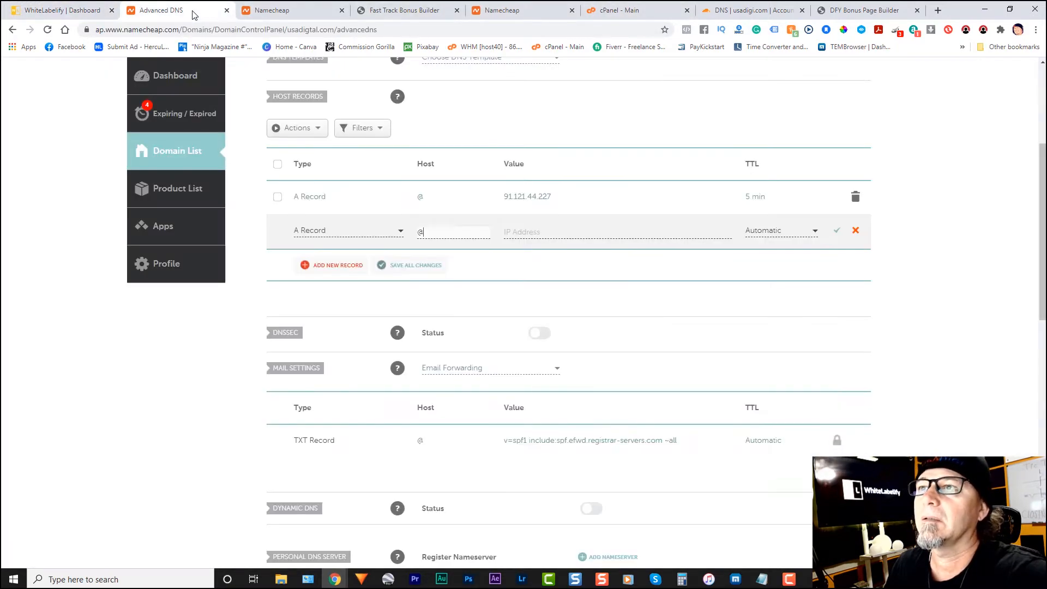
right_click(535, 232)
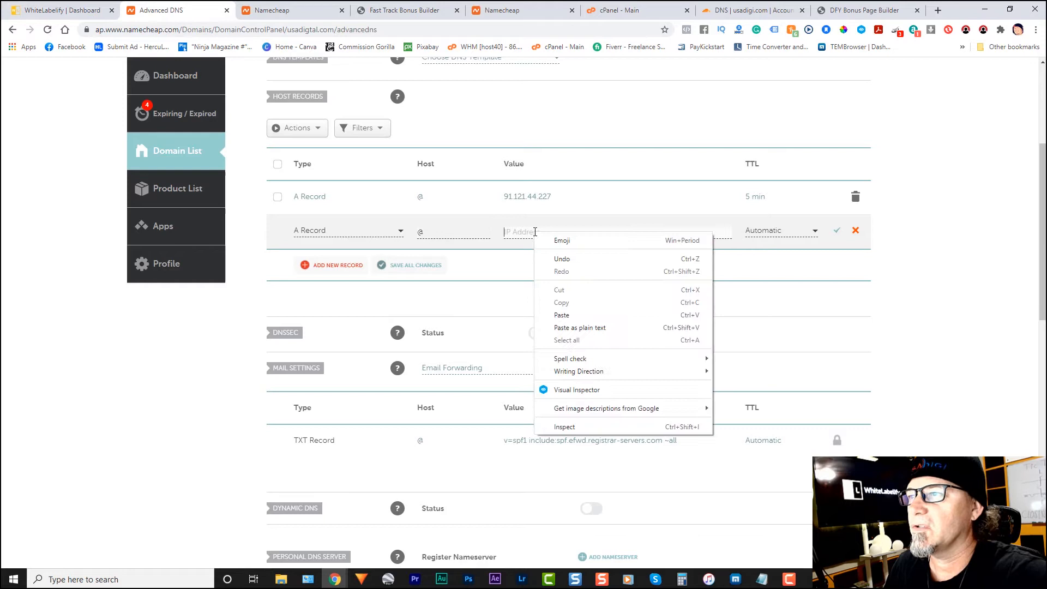
left_click(572, 315)
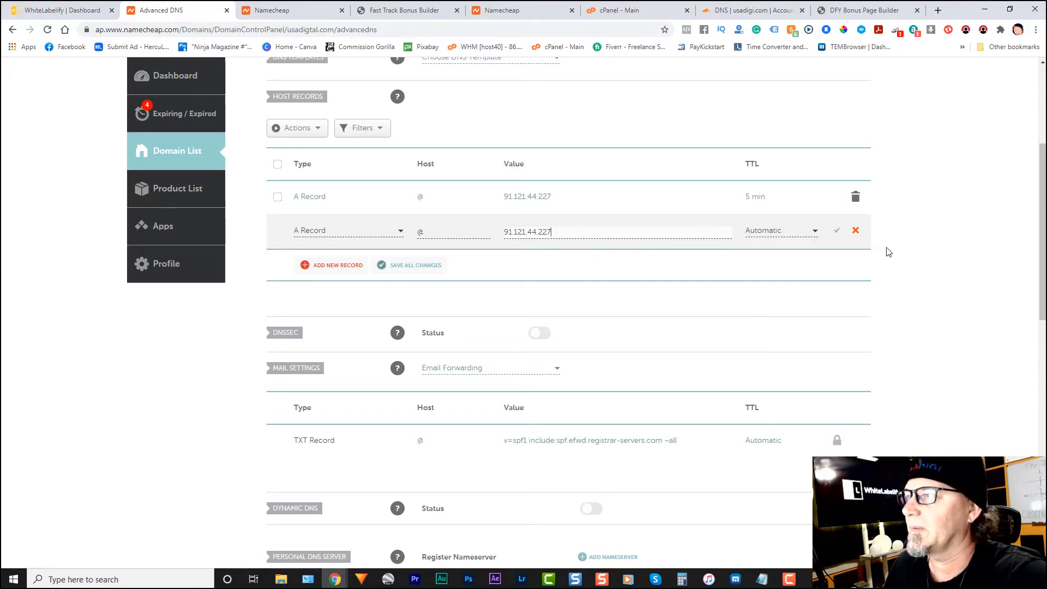
left_click(855, 231)
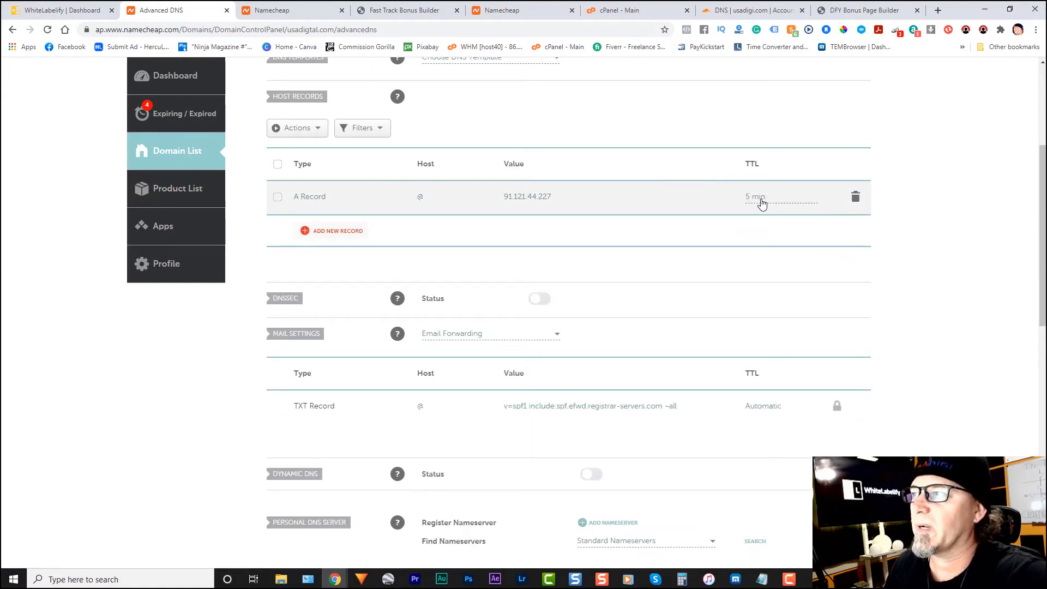
- Set the TTL of the existing A record for host @ to 5 min and confirm the record
left_click(762, 203)
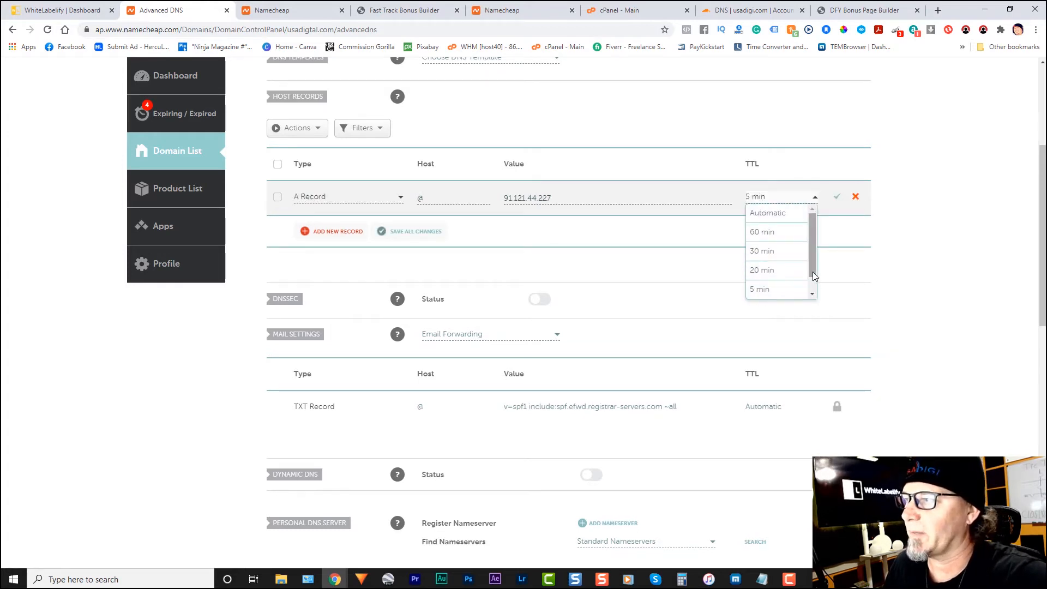
scroll(760, 289, "down", 1)
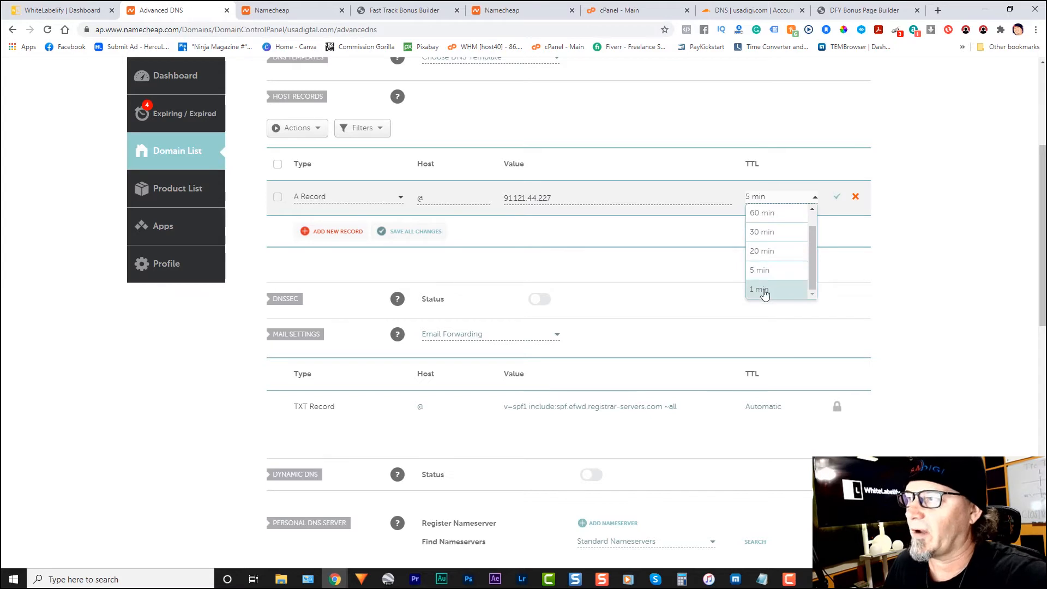
left_click(761, 271)
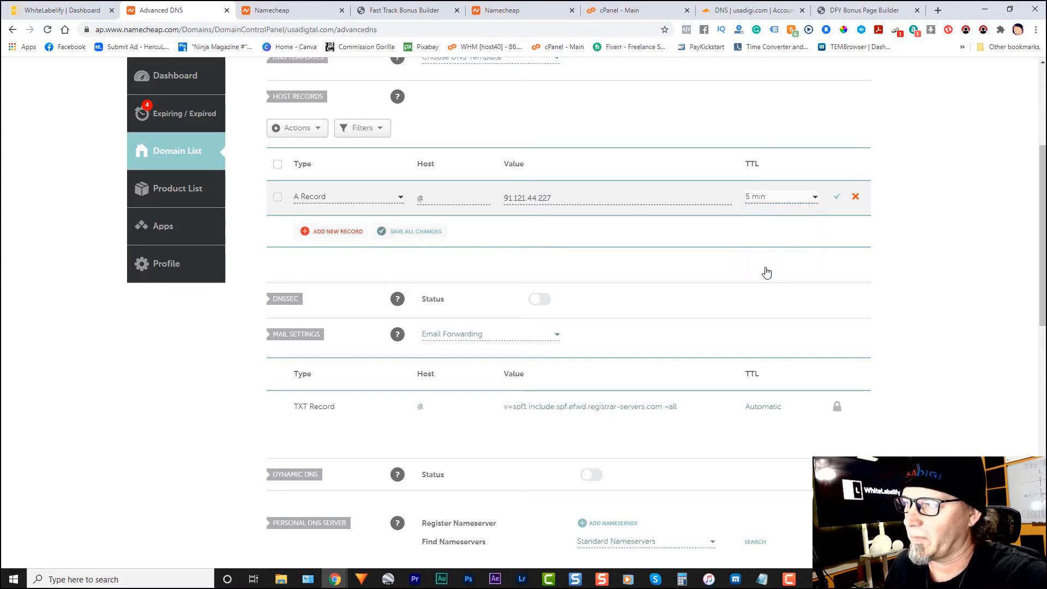
left_click(837, 198)
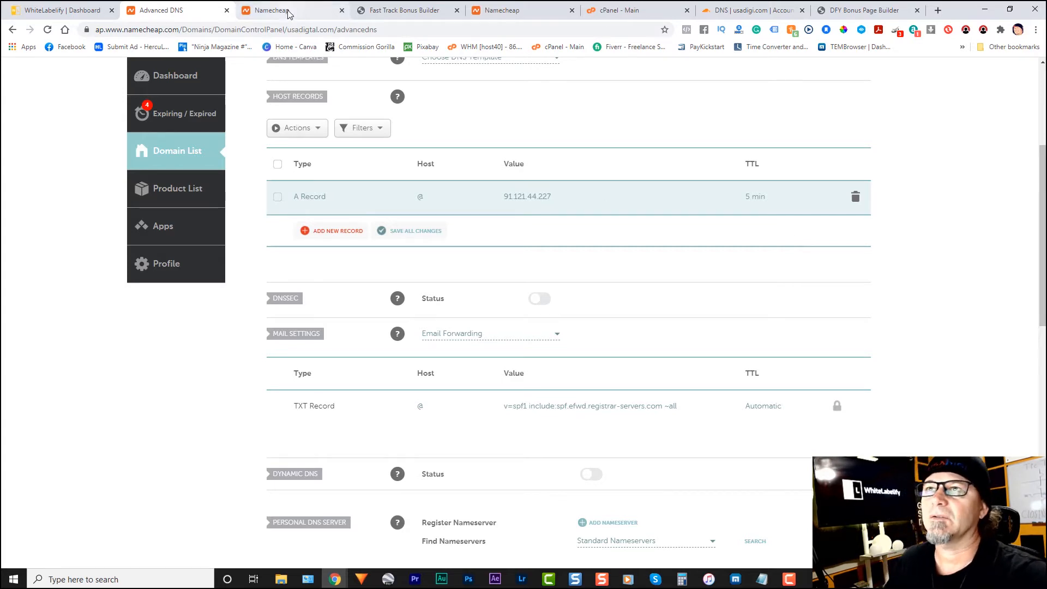
- Examine the live sales page at usadigtal.com alongside the Private Domain settings in WhiteLabelify
left_click(385, 10)
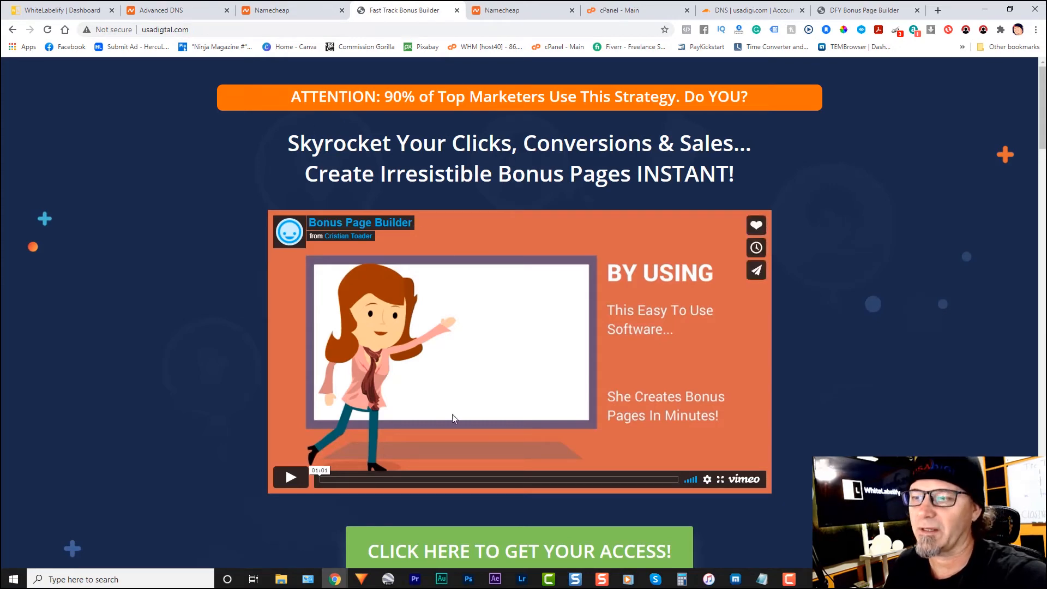
left_click(88, 9)
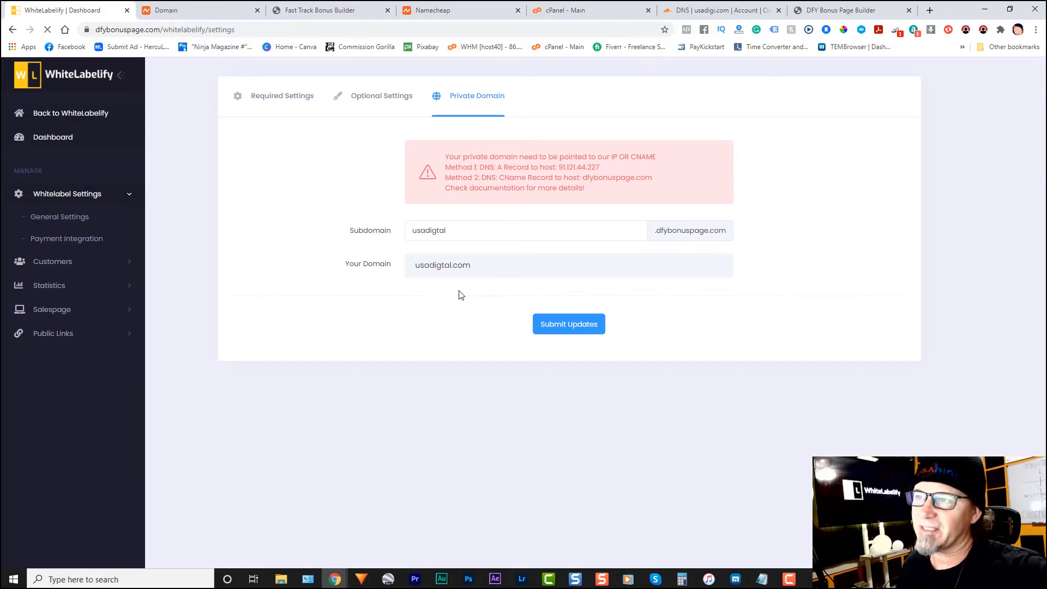
left_click(316, 10)
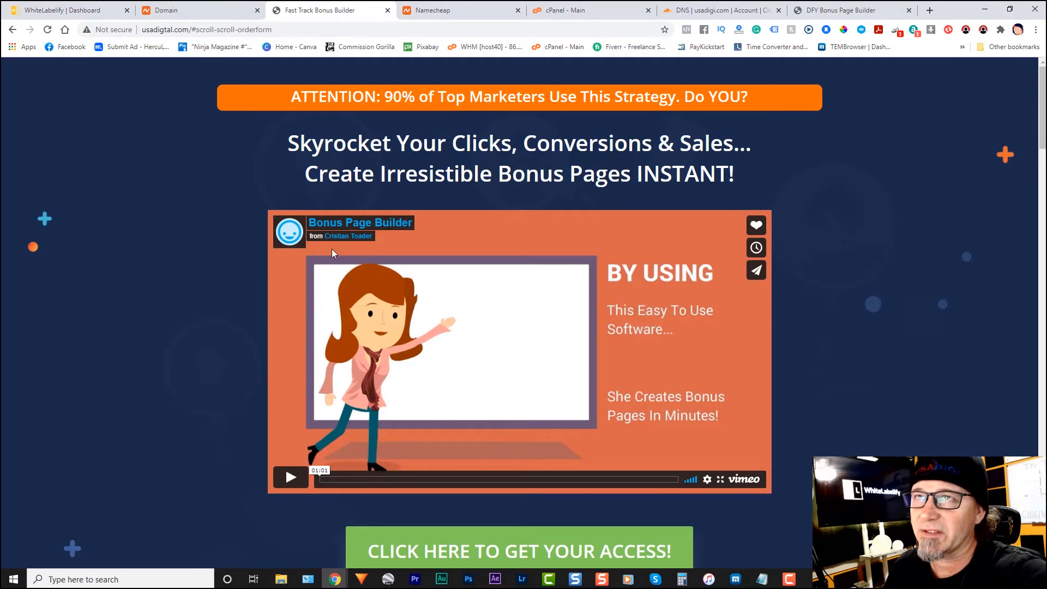
left_click(63, 10)
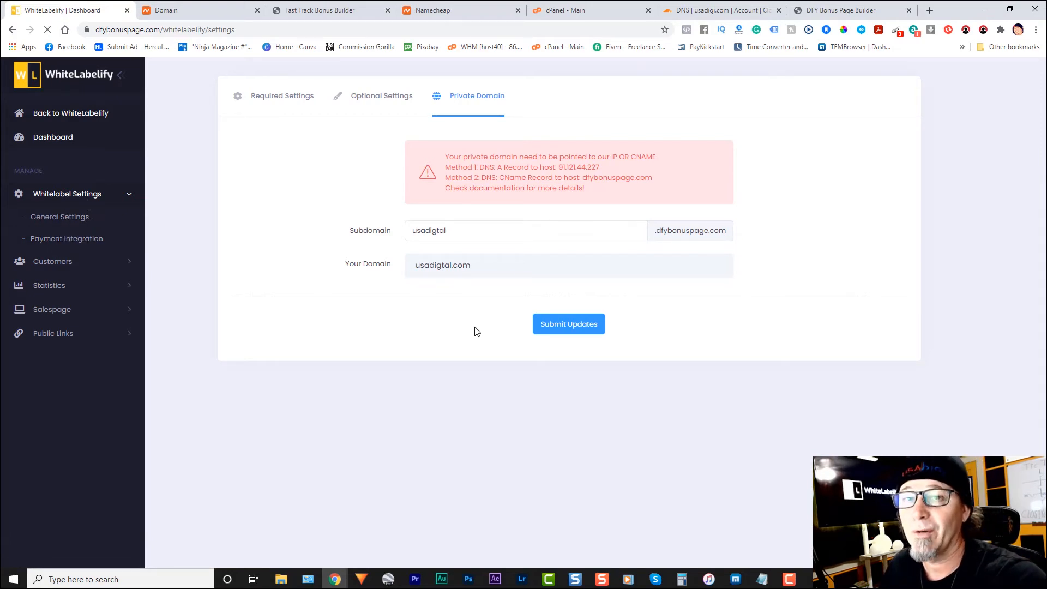
left_click(364, 9)
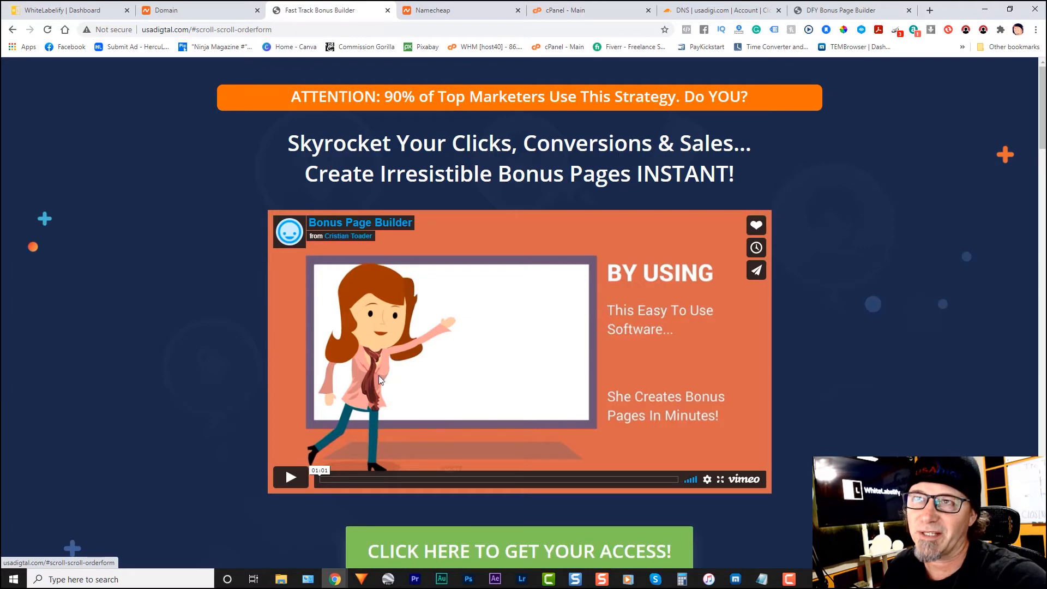
- Switch to cPanel for usadigi.com and open its Subdomains page
left_click(71, 10)
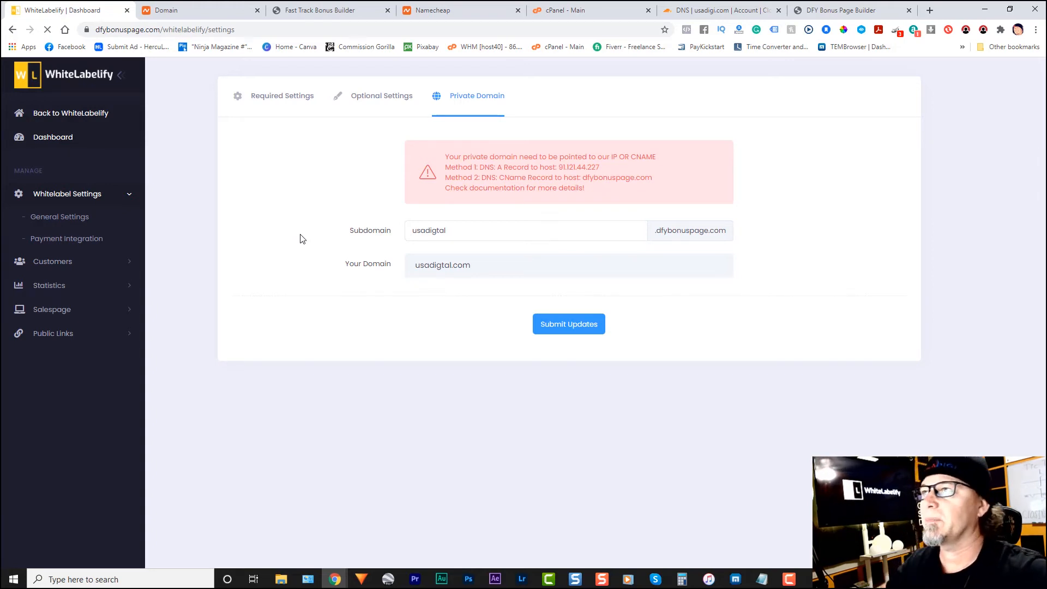
left_click(570, 12)
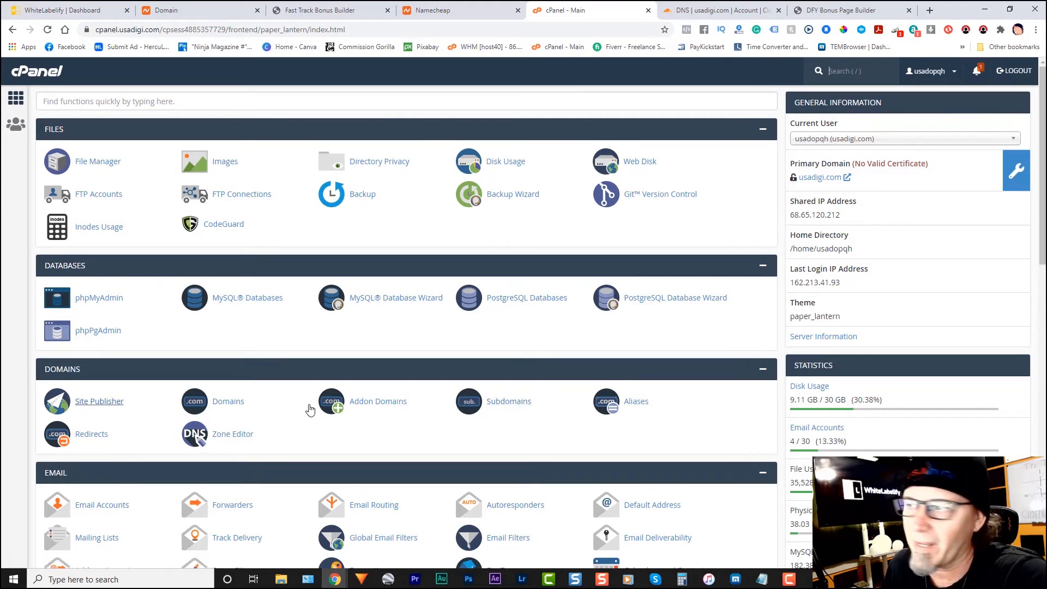
left_click(521, 402)
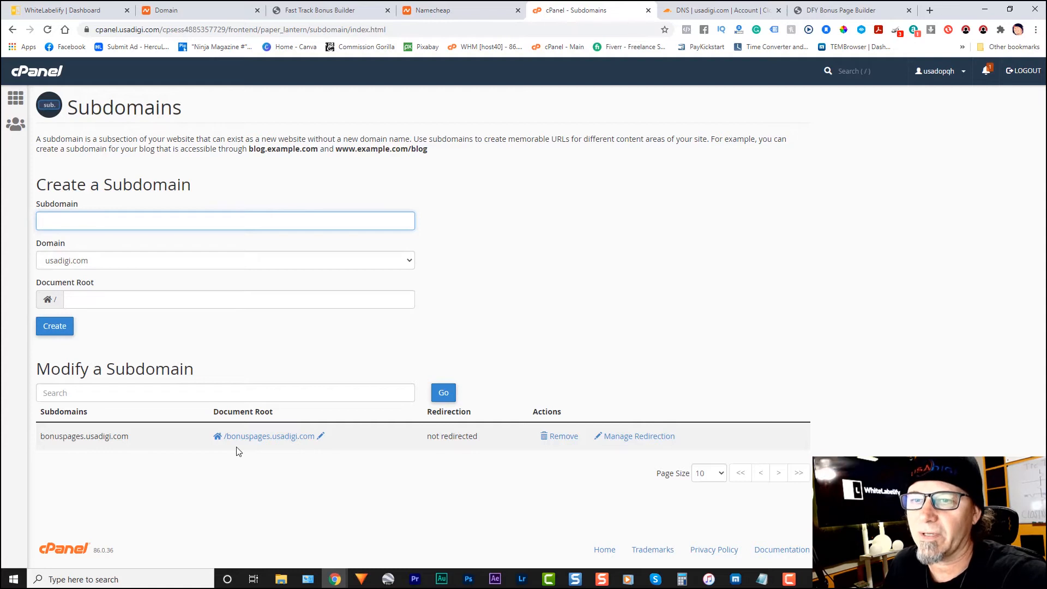
- Switch to the other WhiteLabelify account and open the Private Domain settings of its DFY Bonus Page whitelabel
left_click(75, 13)
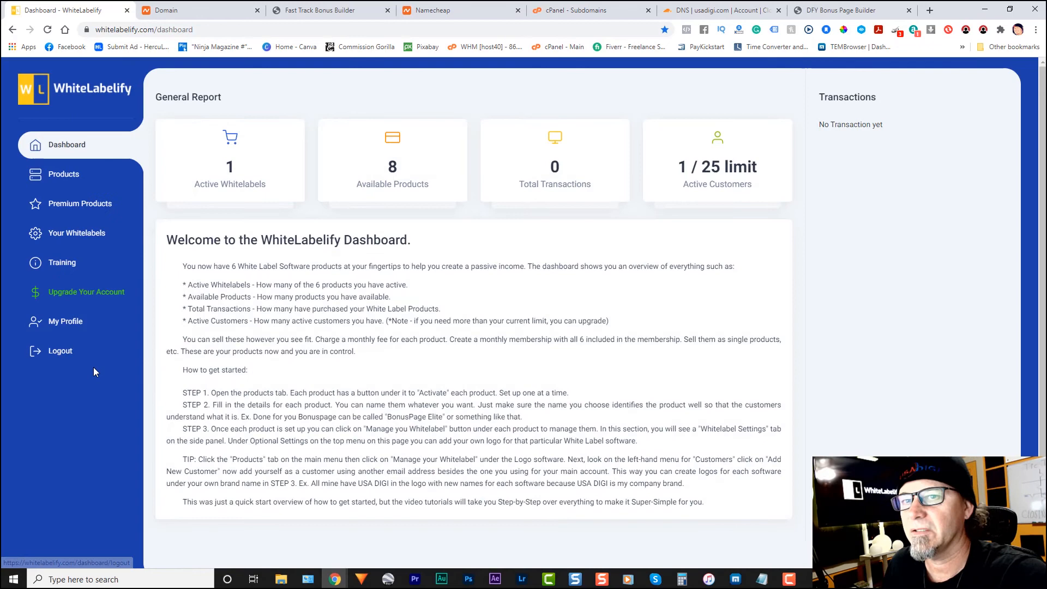
left_click(60, 351)
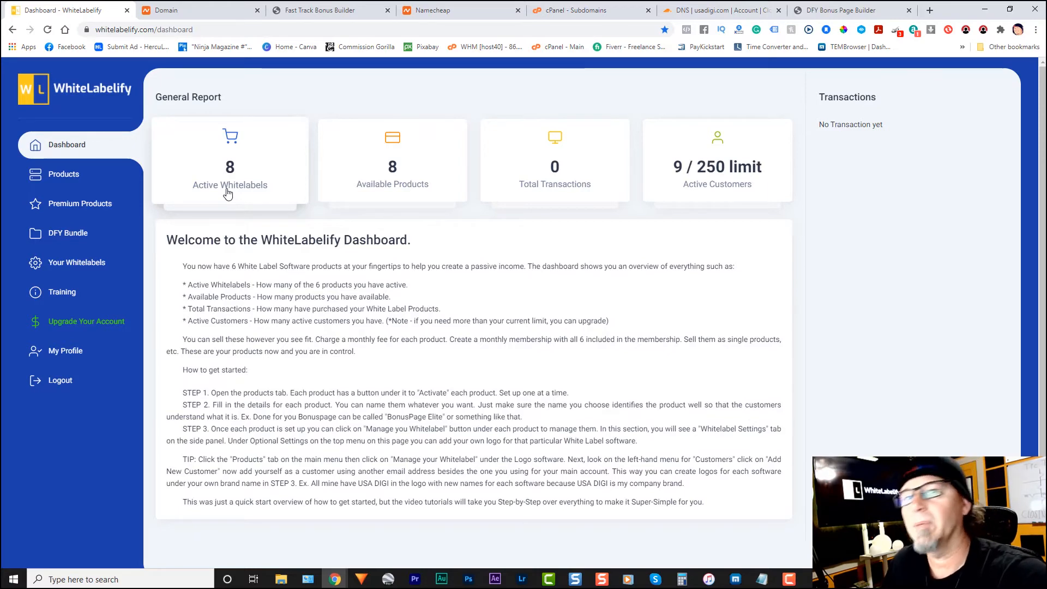
left_click(63, 175)
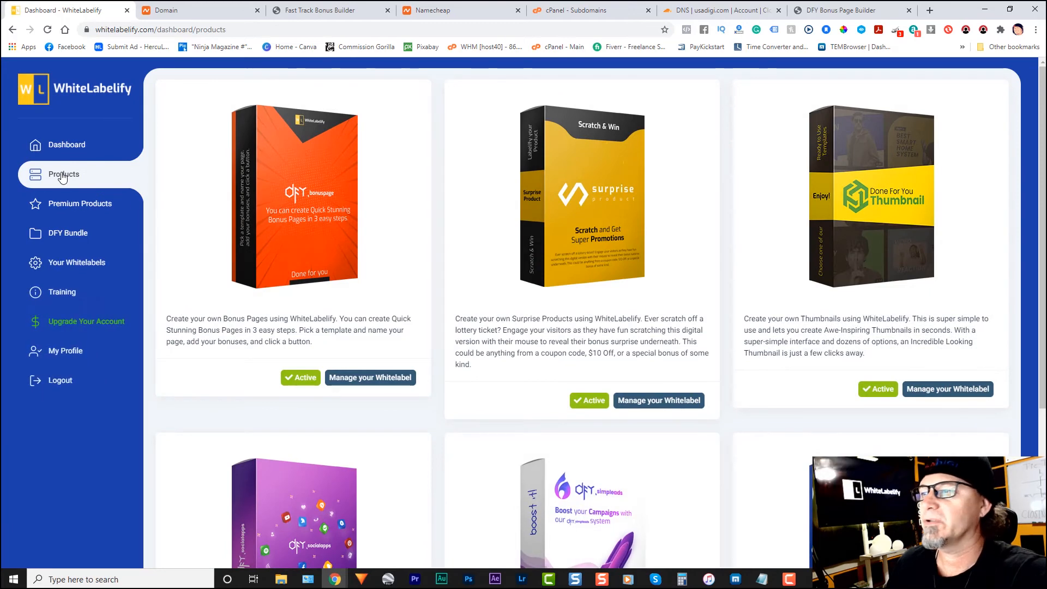
left_click(372, 382)
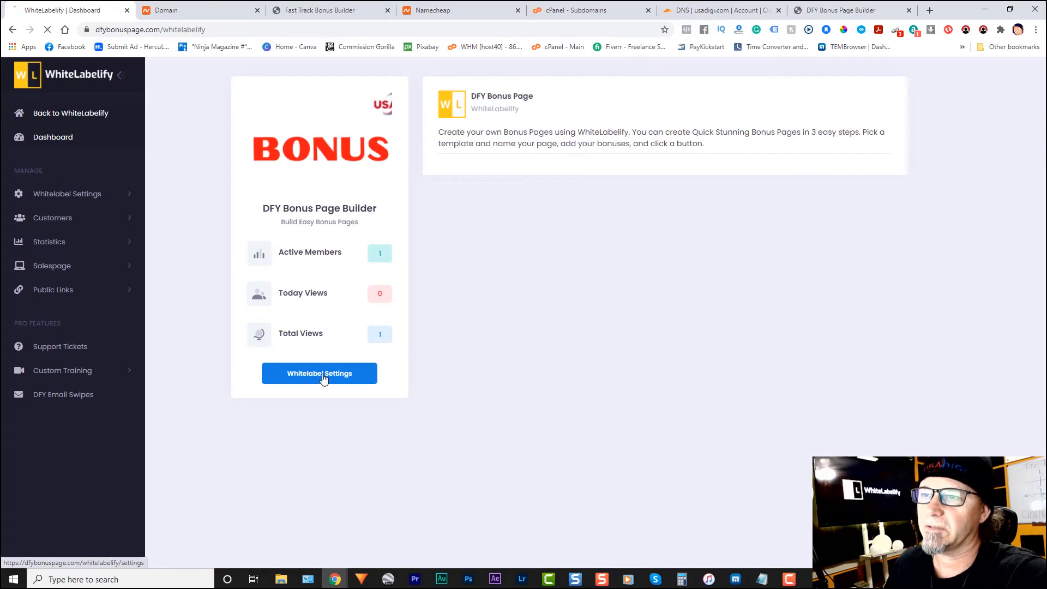
left_click(324, 378)
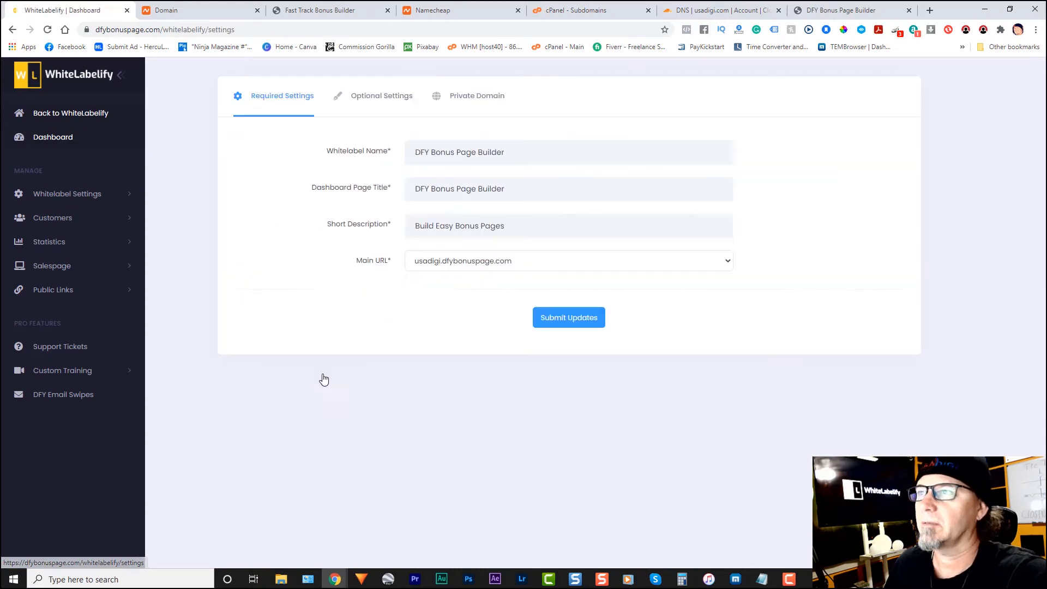
left_click(489, 97)
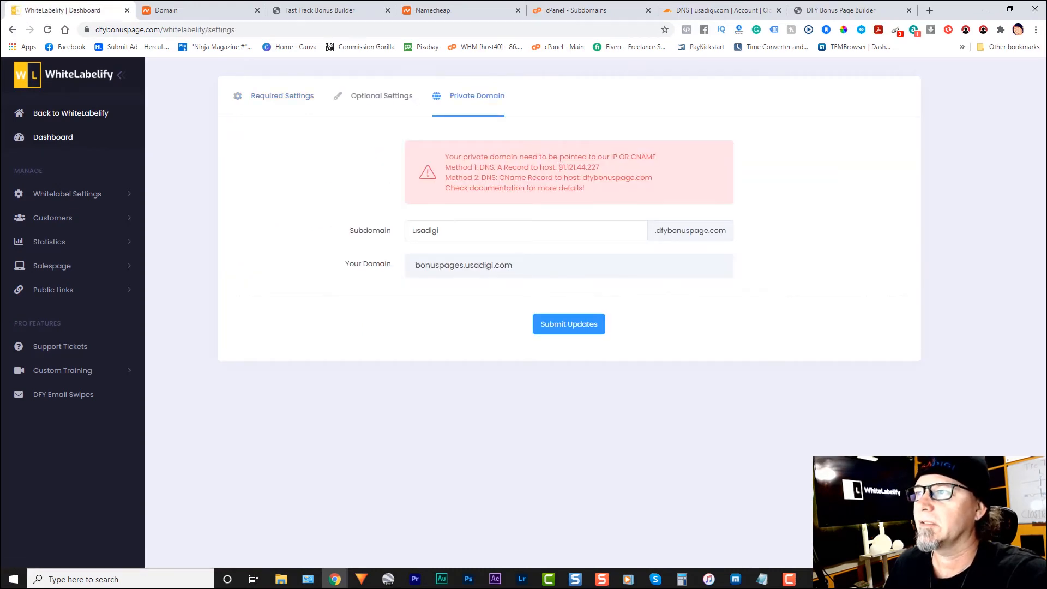
- Copy the A record host IP 91.121.44.227 from the private domain instructions
left_click_drag(558, 167, 600, 167)
right_click(591, 173)
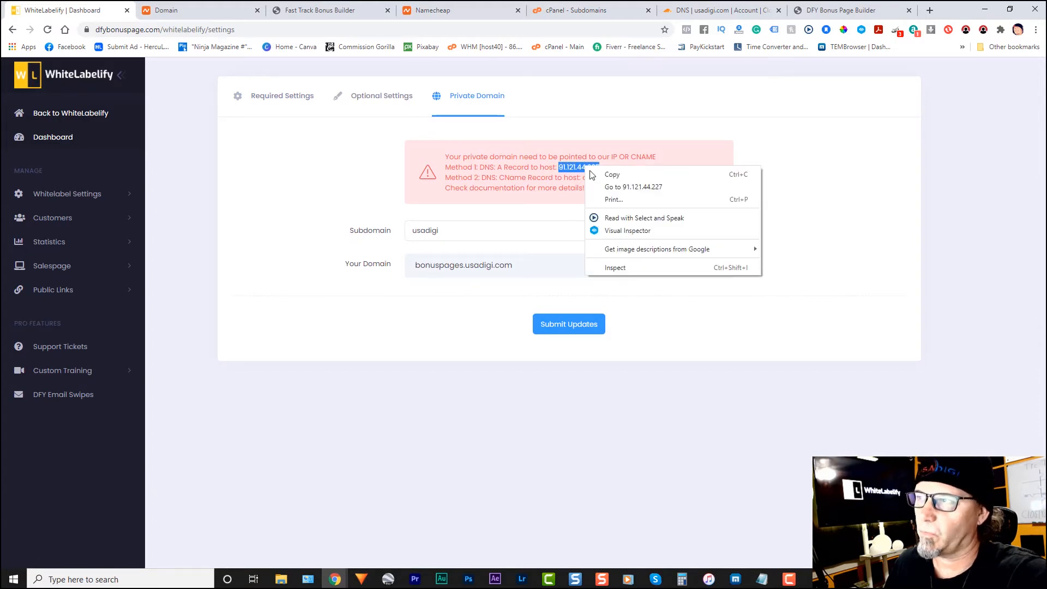
left_click(613, 174)
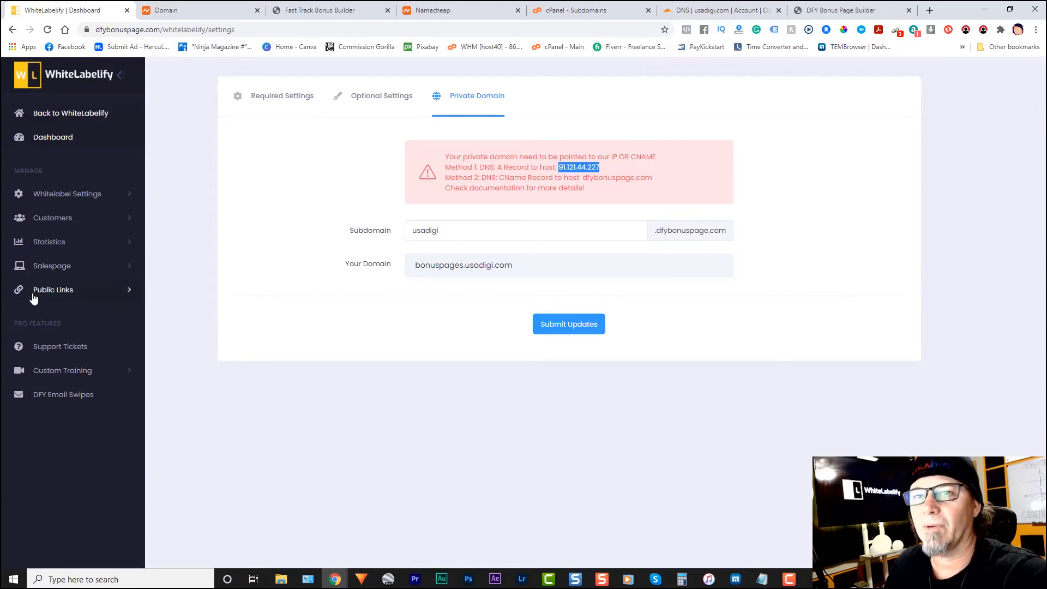
- View the whitelabel's public links and highlight the private domain bonuspages.usadigi.com
left_click(58, 295)
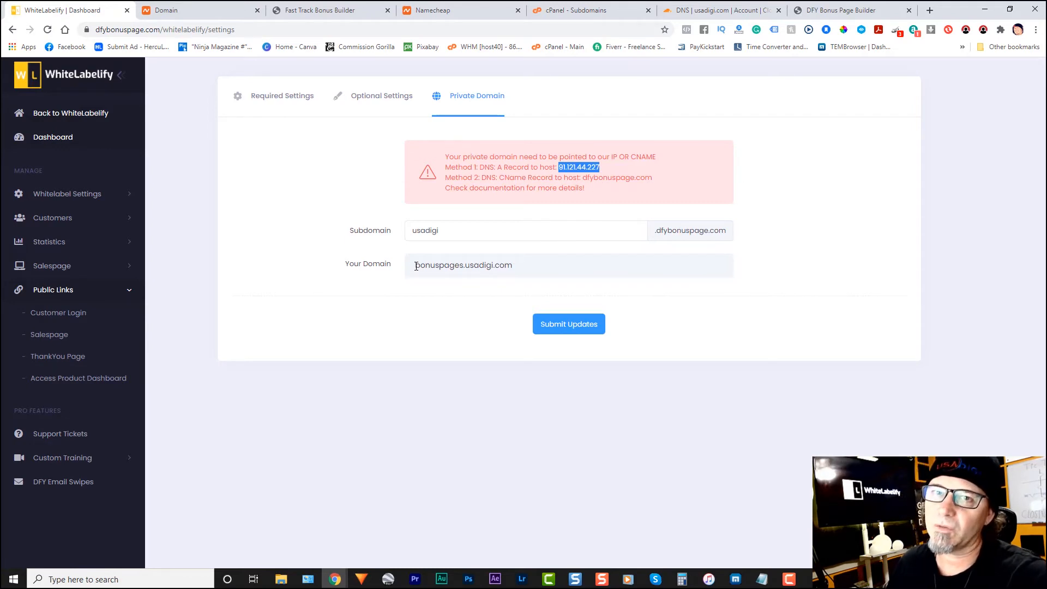
left_click_drag(418, 269, 520, 263)
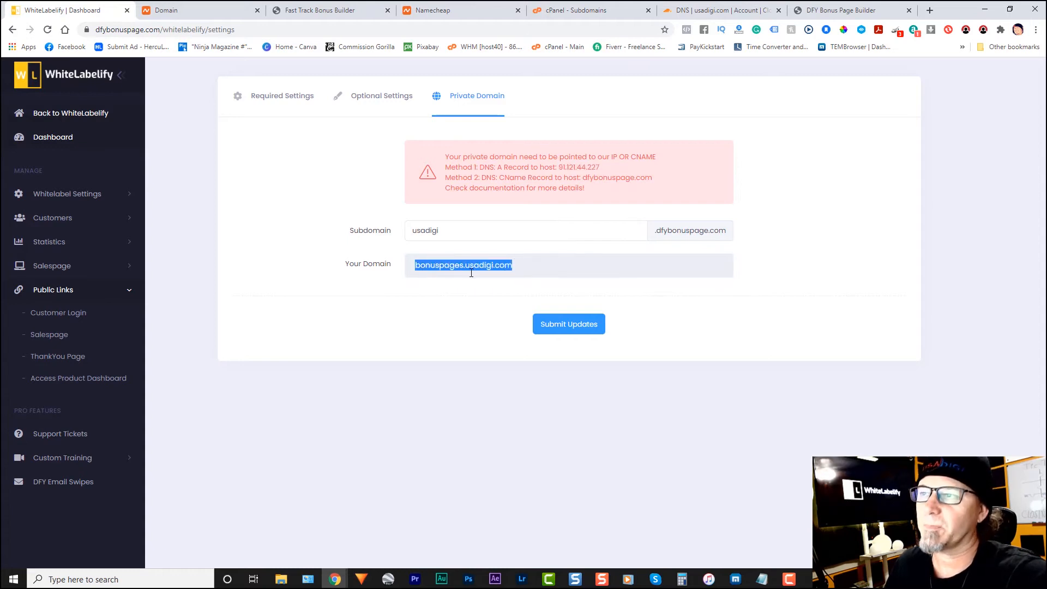
left_click(343, 266)
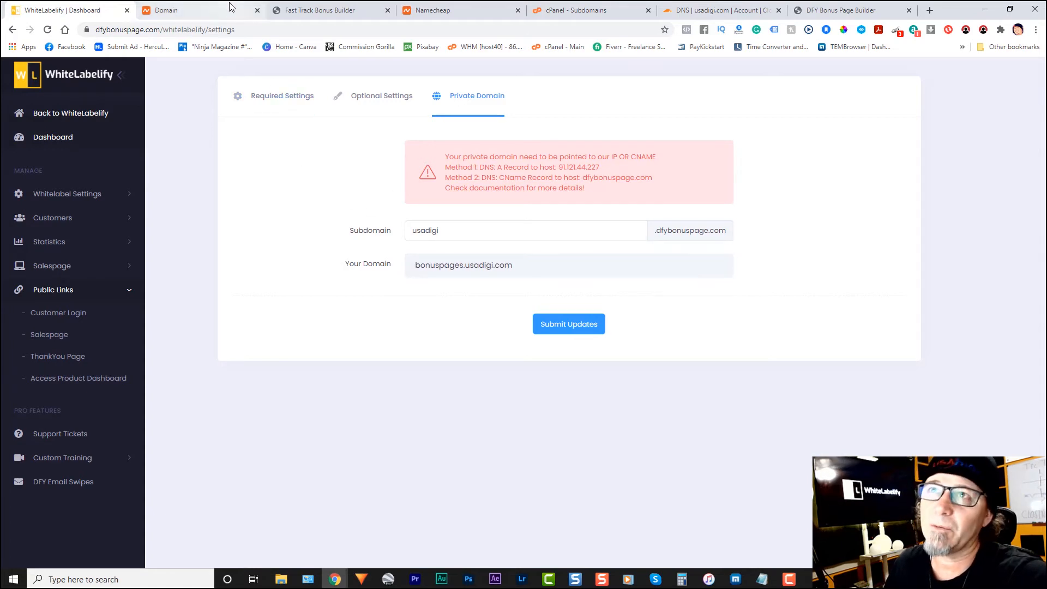
- Switch to cPanel's Subdomains page and fill in the new-subdomain form with bonuspages under usadigi.com
left_click(460, 10)
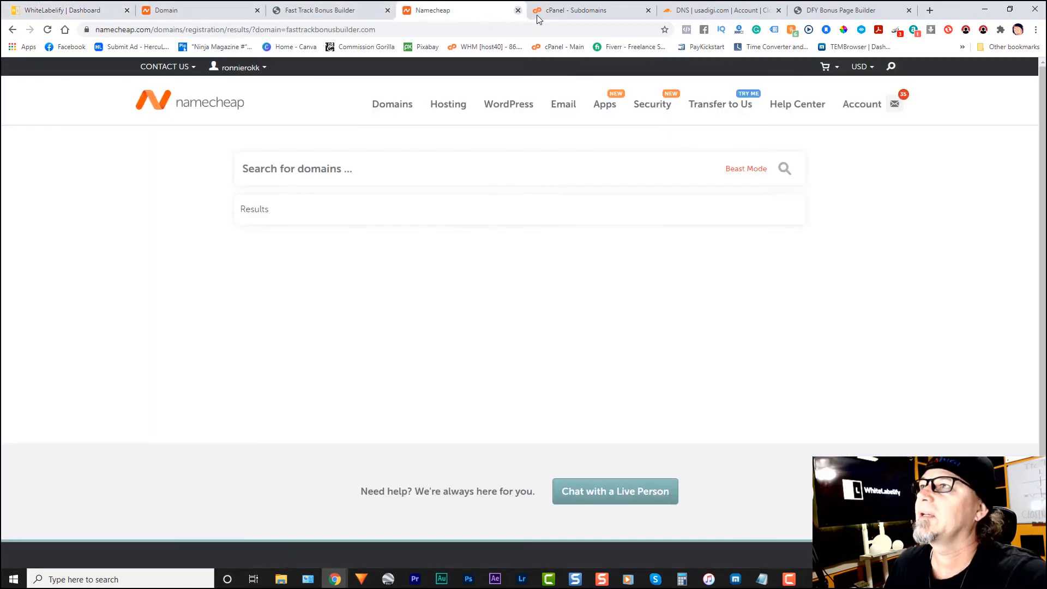
left_click(583, 10)
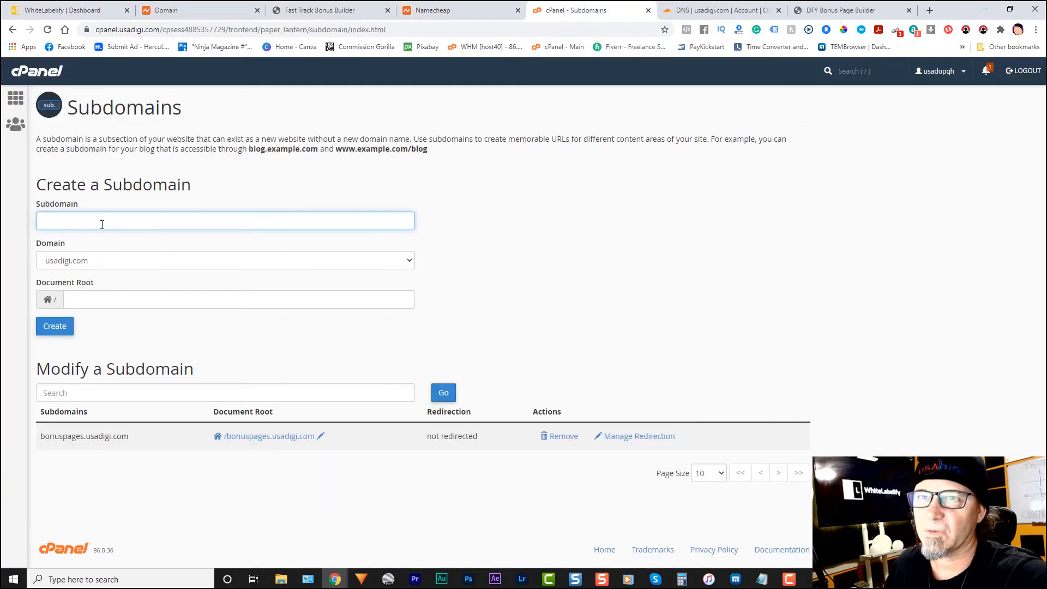
left_click(59, 225)
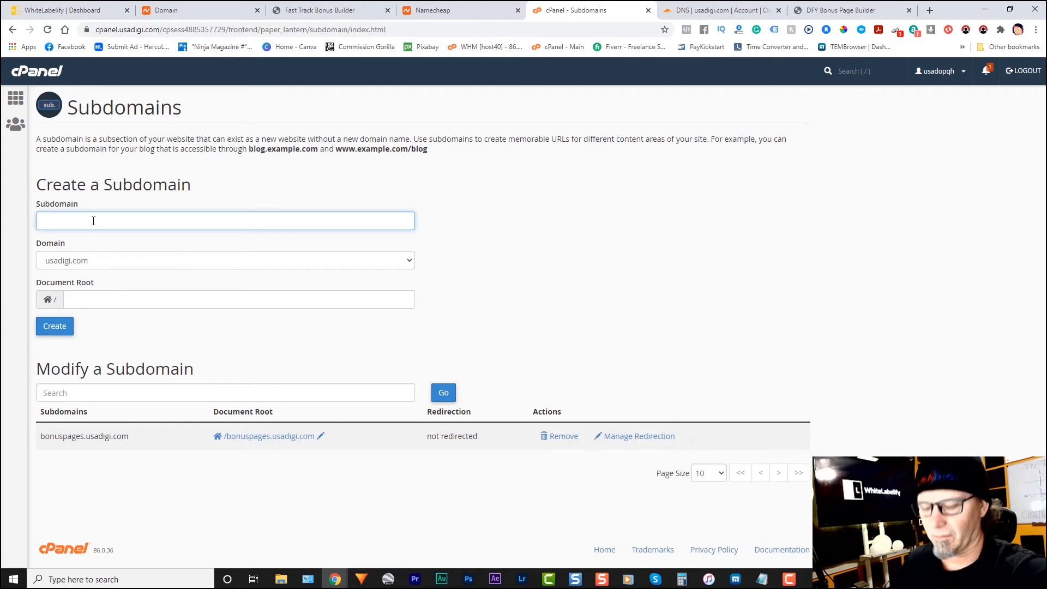
type("bonuspages")
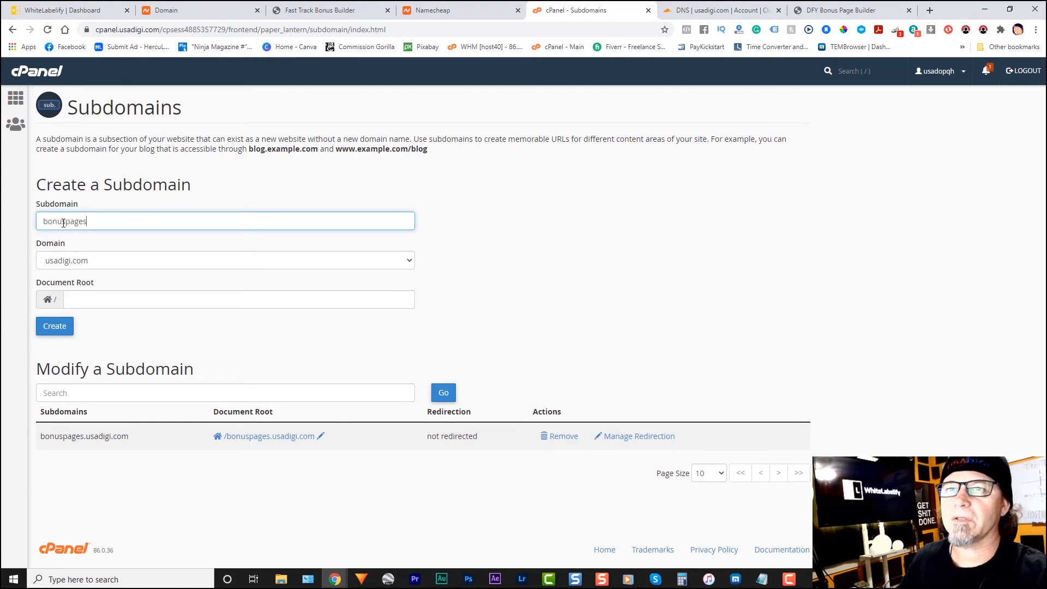
left_click(195, 245)
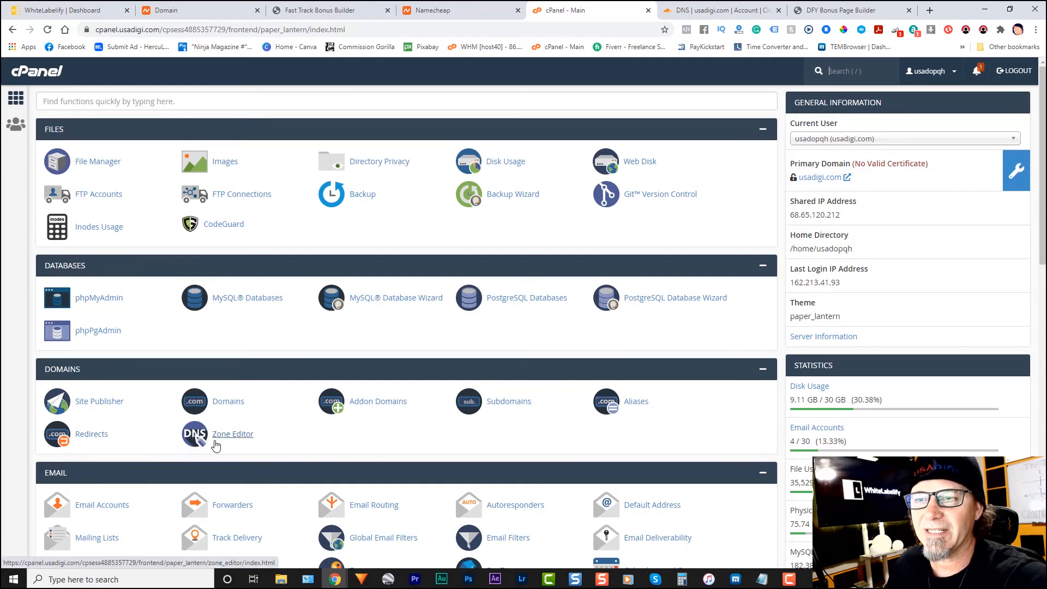
- Fill in a Zone Editor A record for bonuspages.usadigi.com. with address 91.121.44.227, and cancel without adding it
left_click(238, 436)
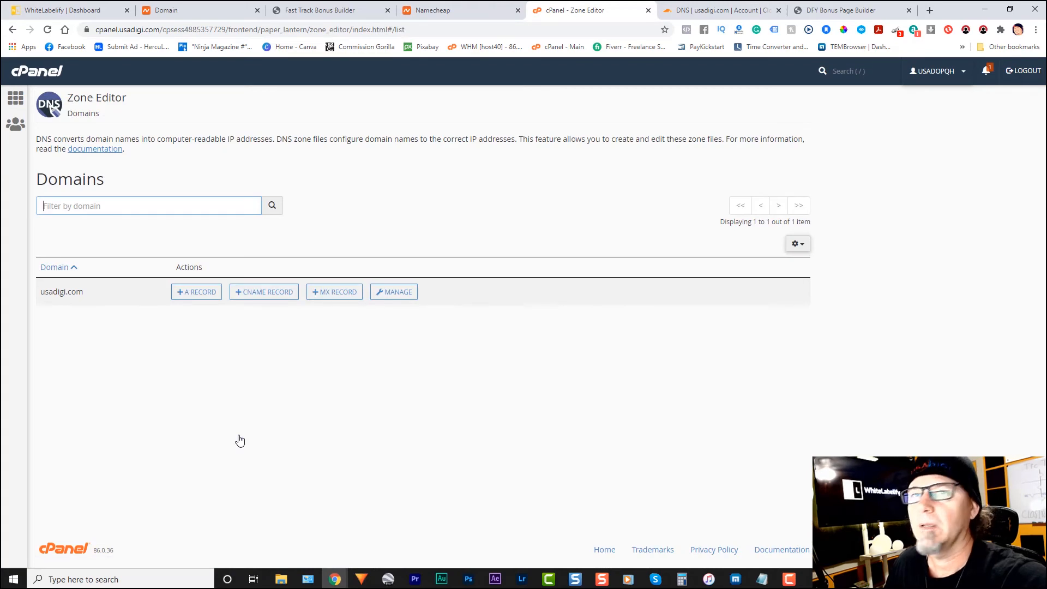
left_click(198, 296)
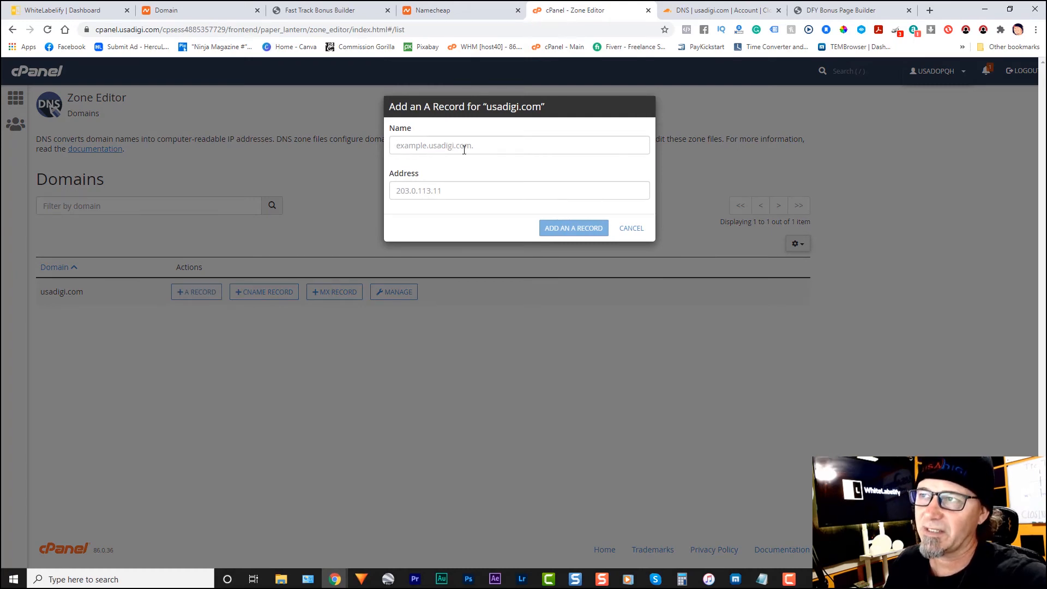
left_click(431, 193)
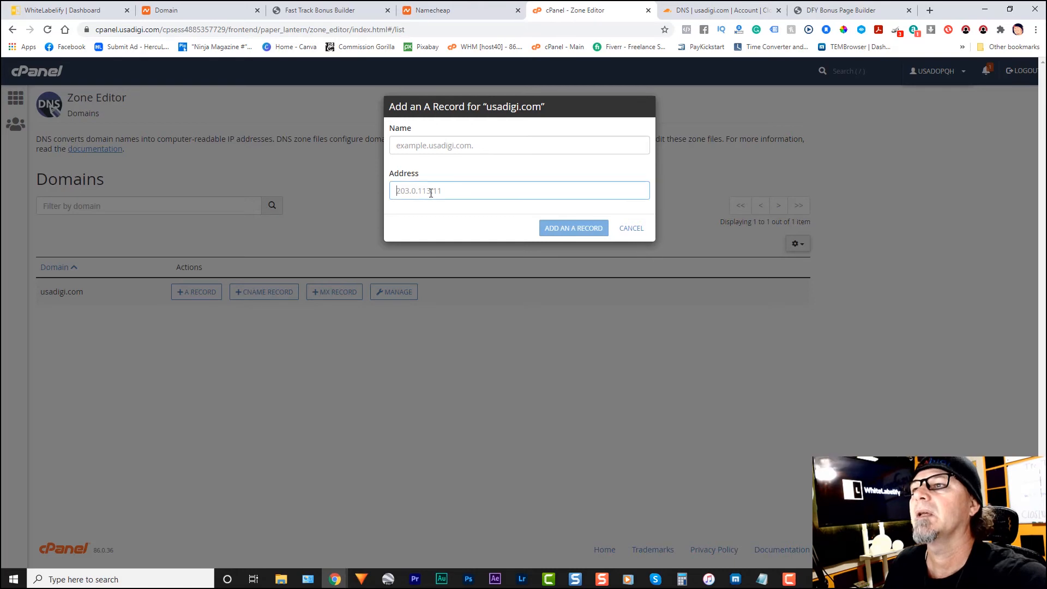
right_click(431, 194)
left_click(461, 275)
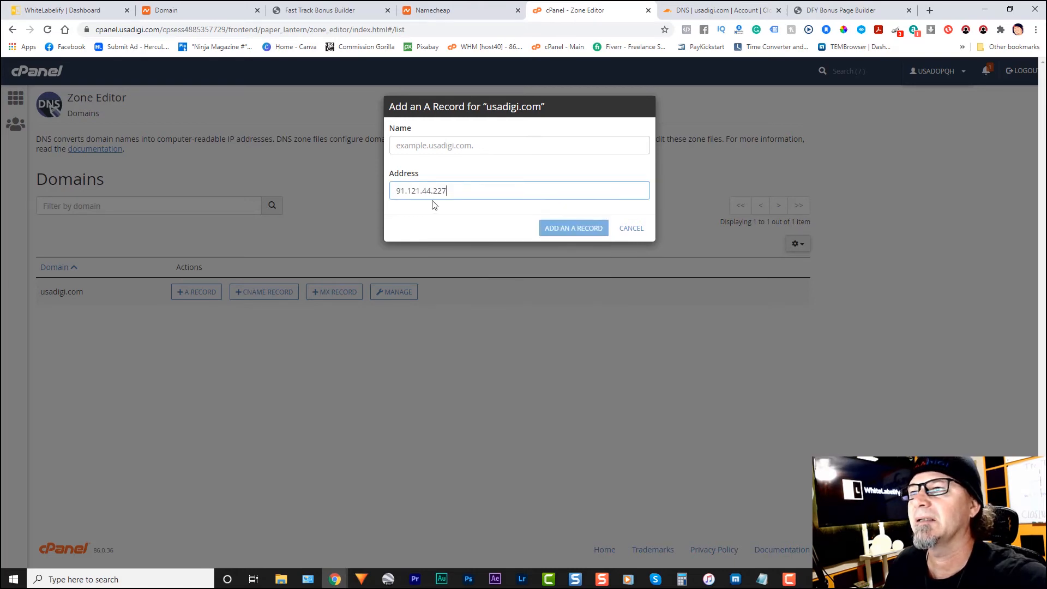
left_click(482, 146)
type("bon")
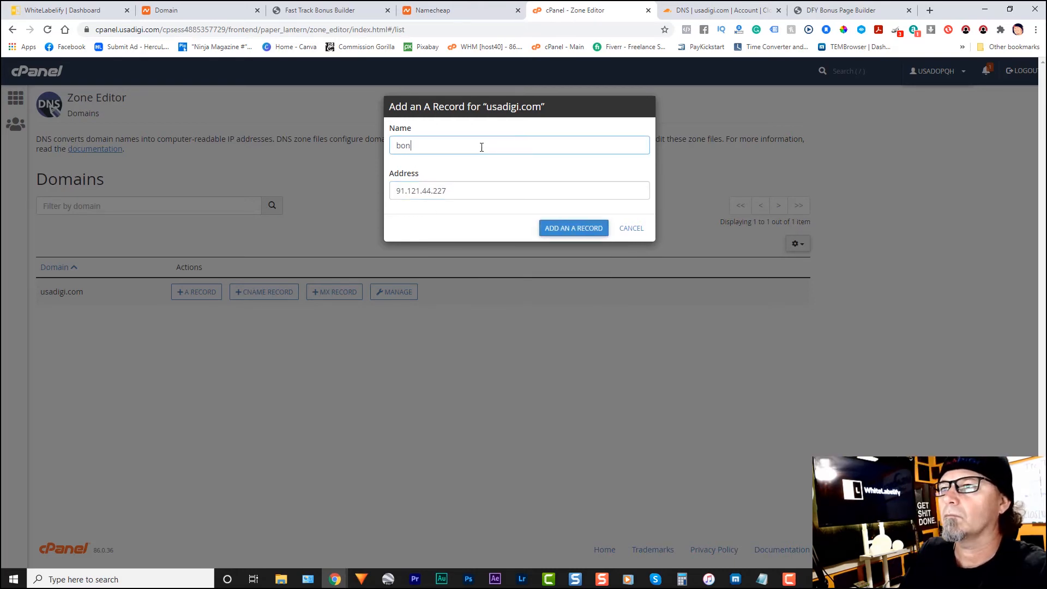
type("uspages.usadigi.com.")
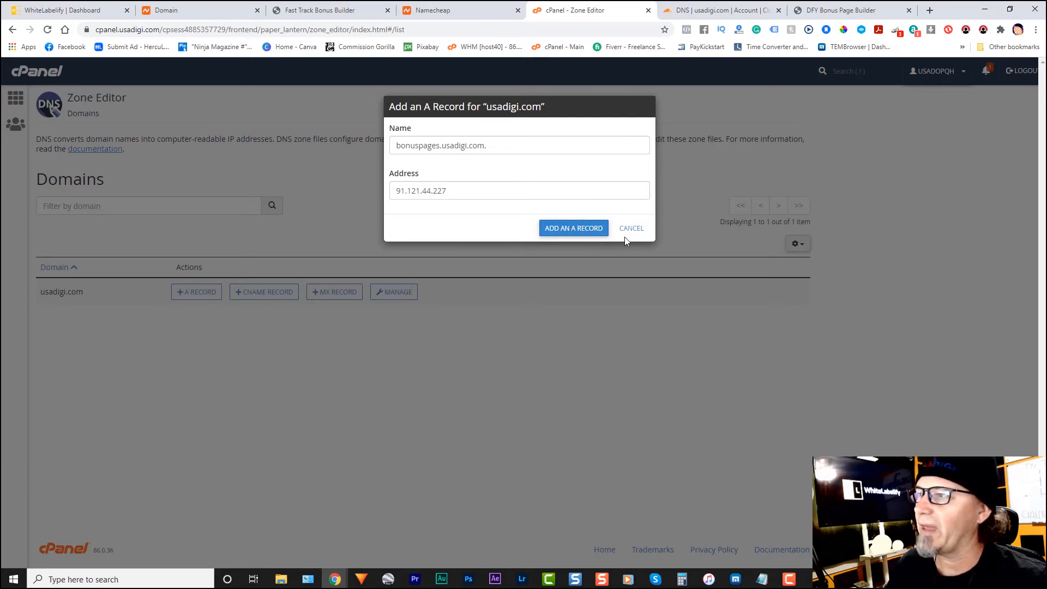
left_click(637, 228)
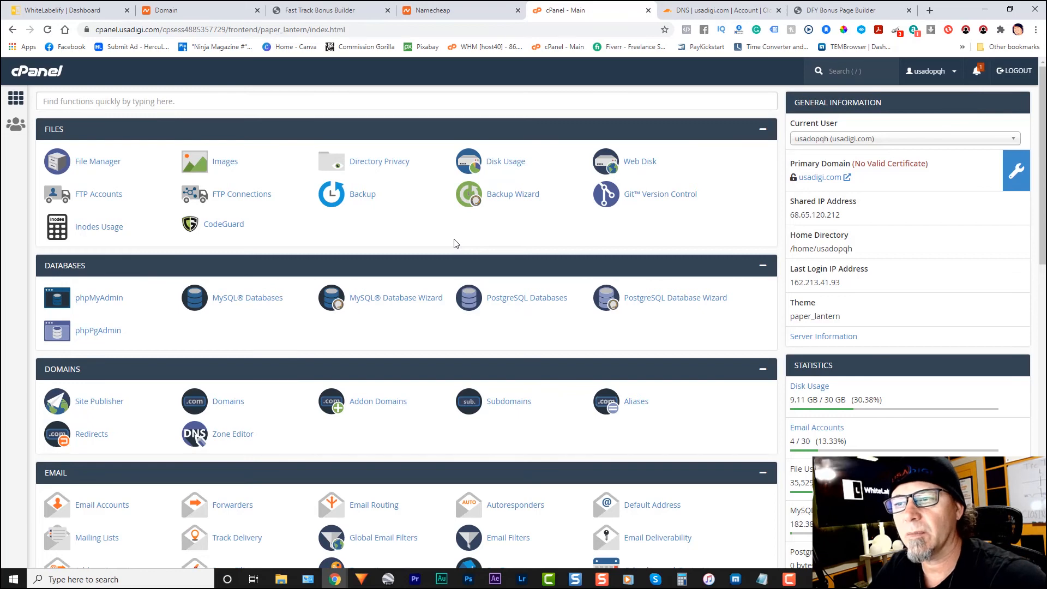
- Switch to Cloudflare and open the DNS management of usadigi.com
key("ctrl+Tab")
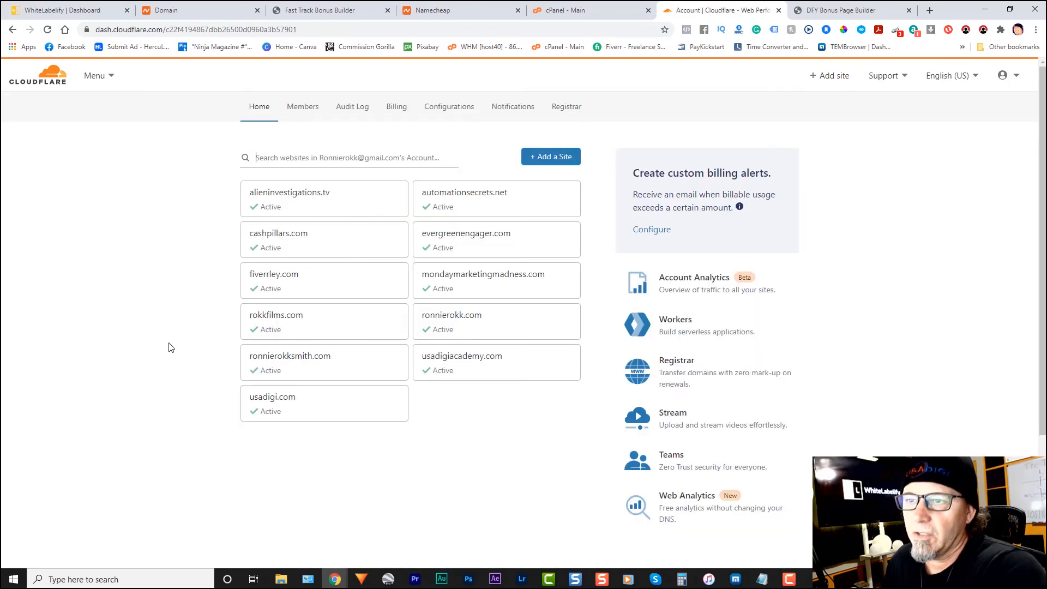
left_click(286, 412)
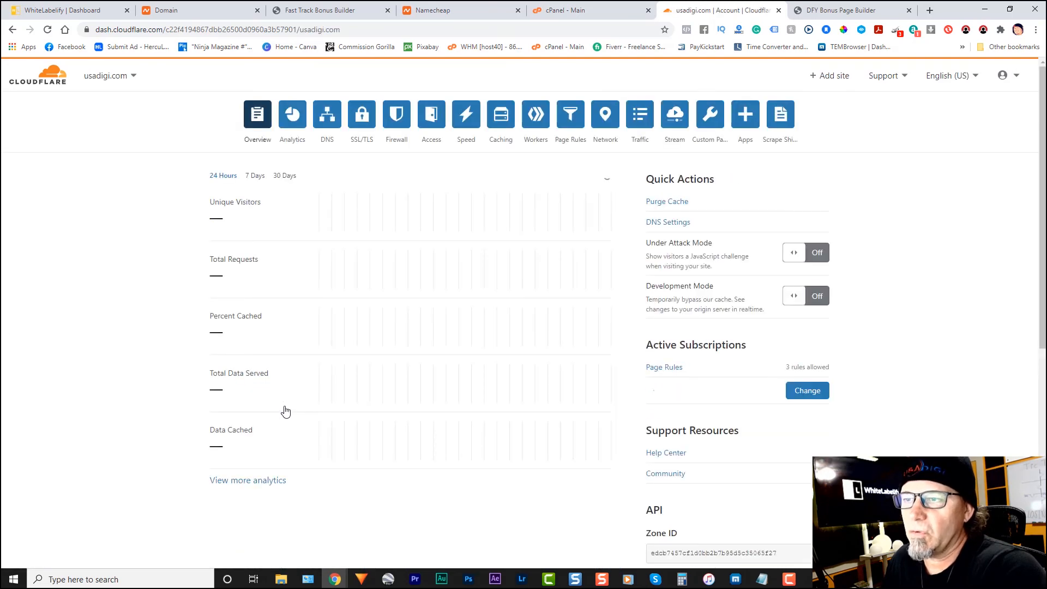
left_click(329, 120)
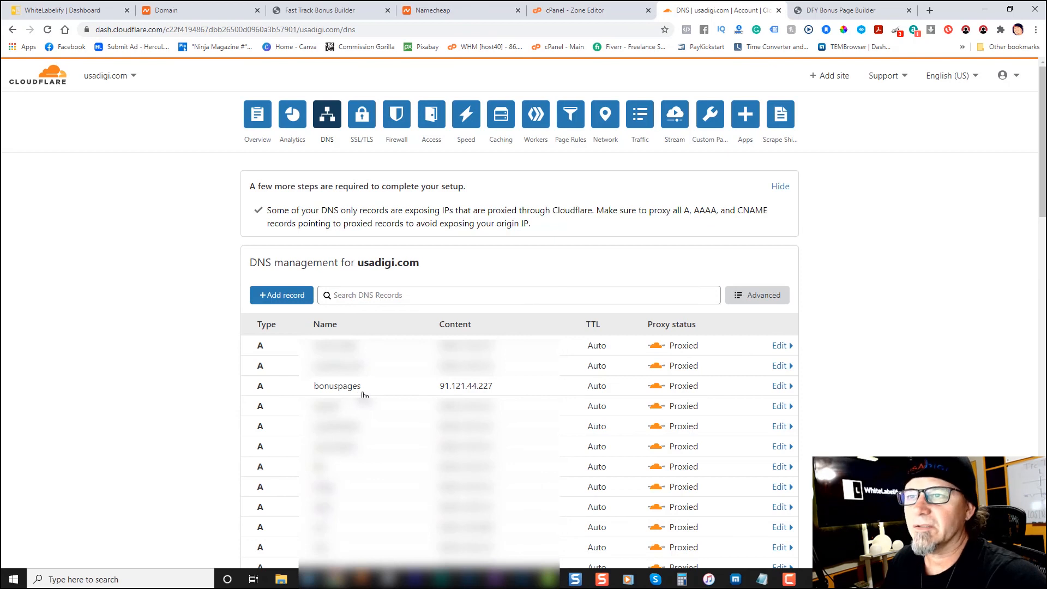
- Fill in a new A record for usadigi.com with name bonuspages and IPv4 address 91.121.44.227
left_click(284, 297)
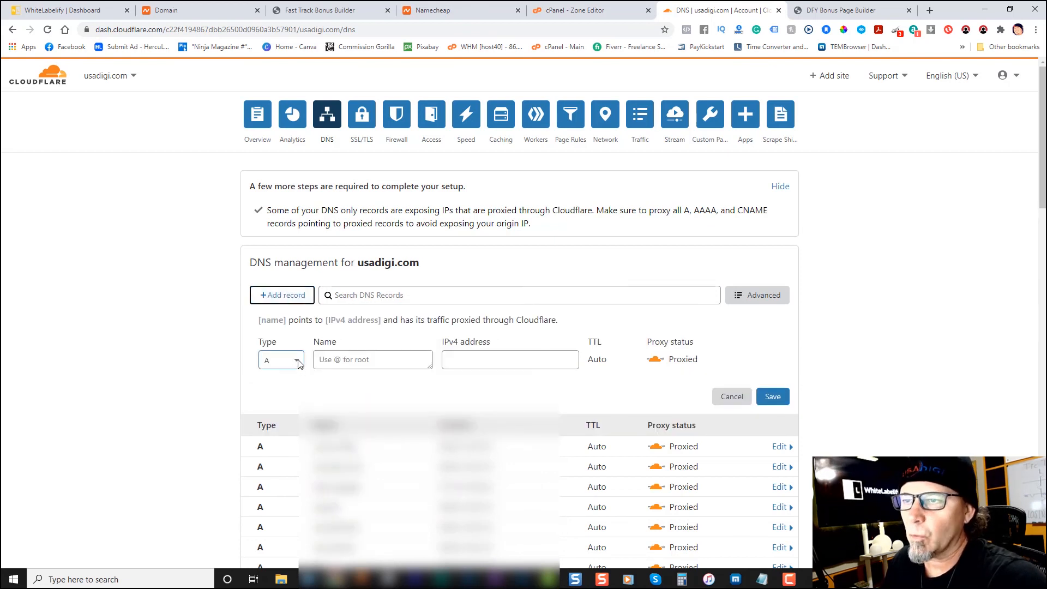
left_click(351, 362)
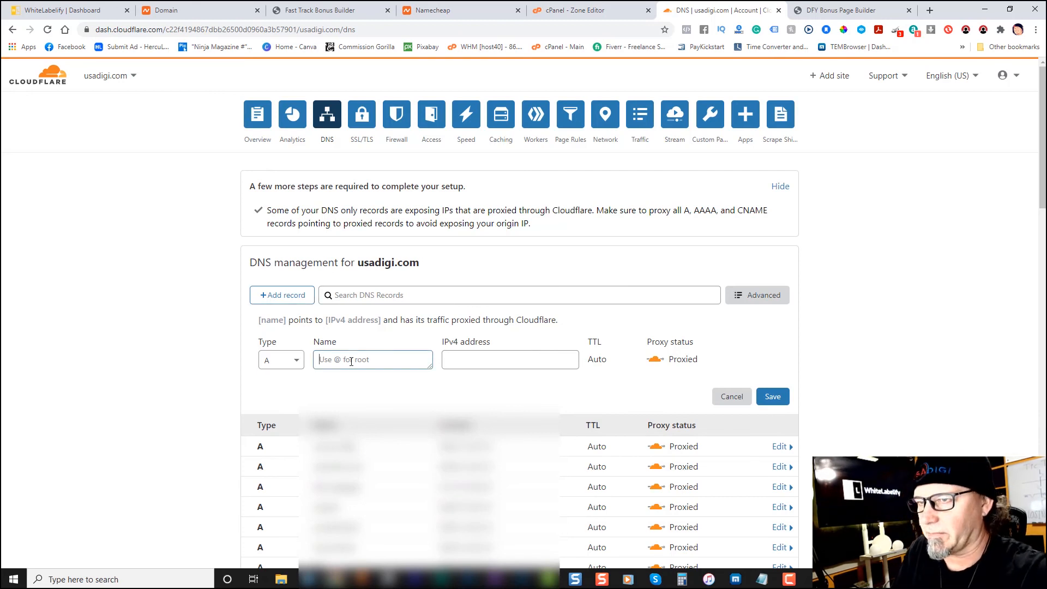
type("bonuspages")
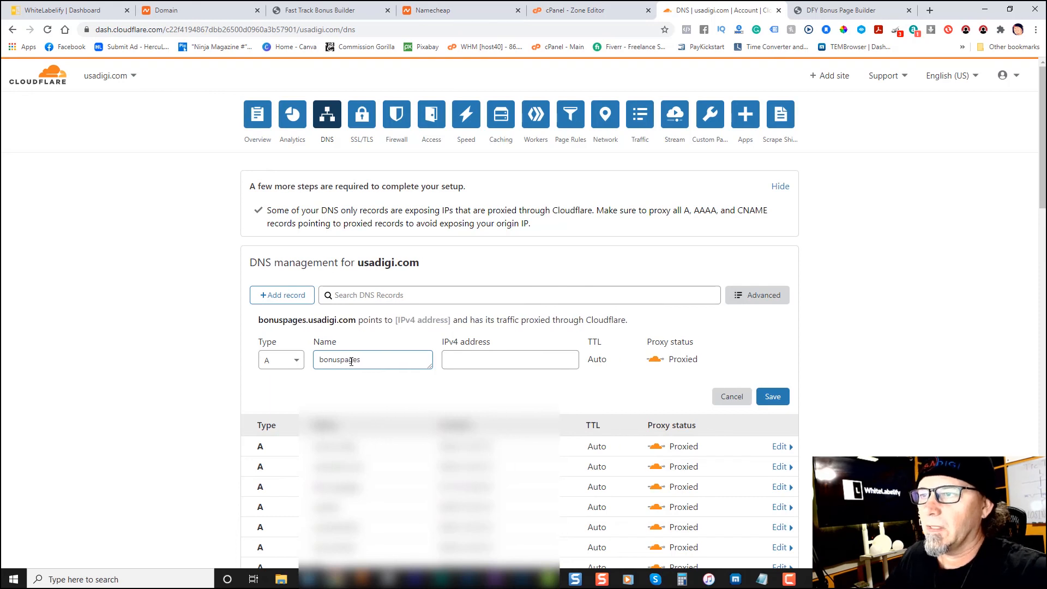
left_click(463, 359)
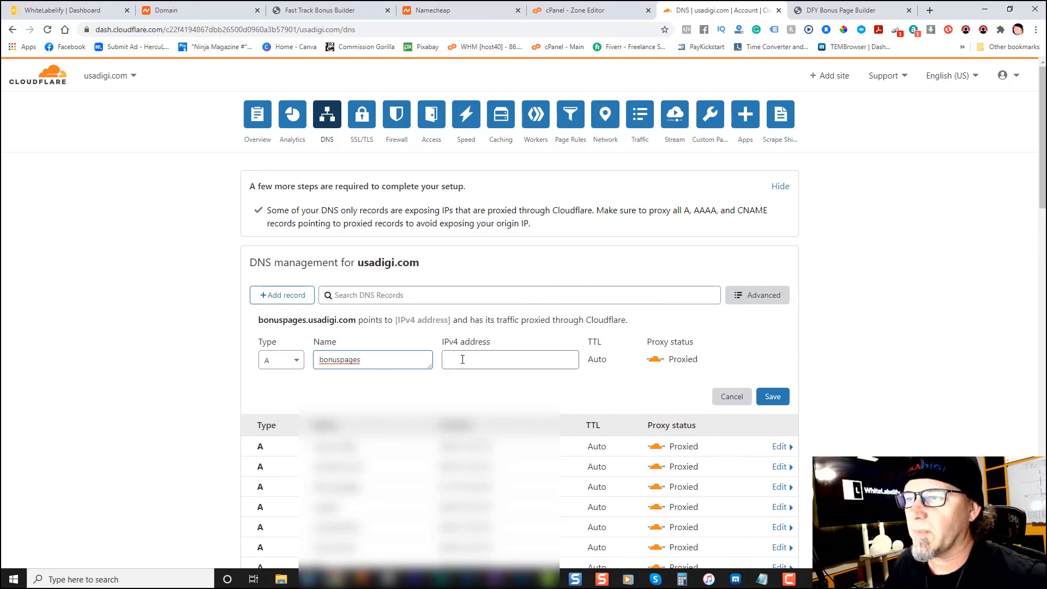
right_click(463, 361)
left_click(491, 442)
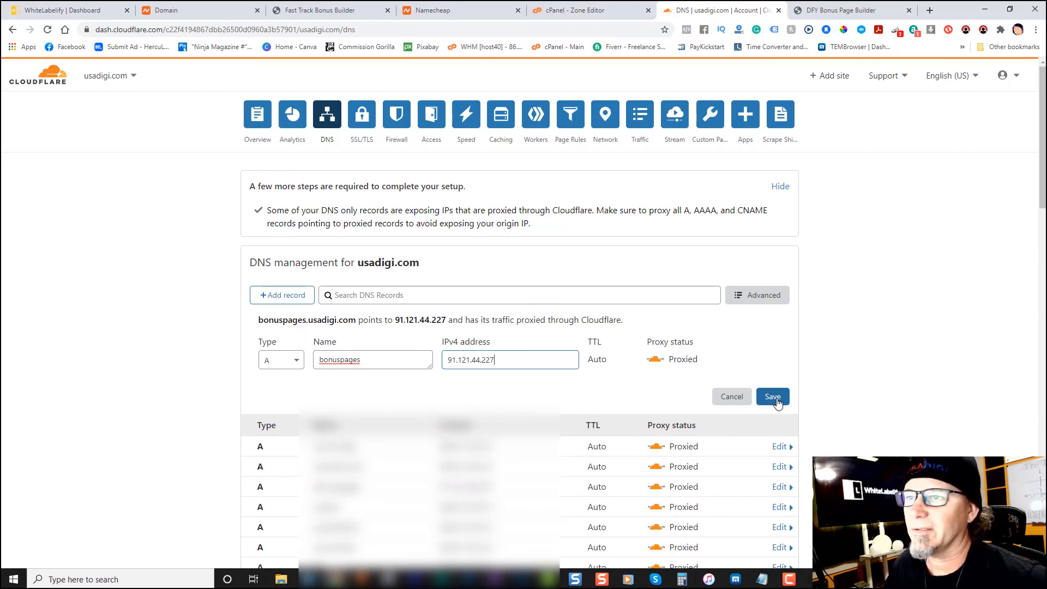
- Switch to the DFY Bonus Page Builder sales page at bonuspages.usadigi.com to check the private domain
left_click(826, 11)
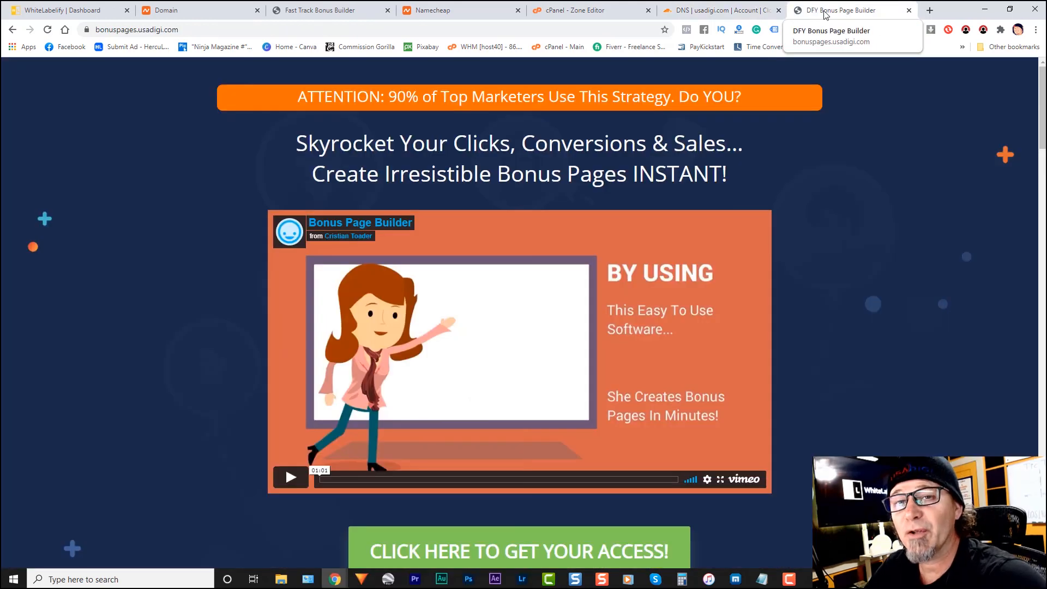